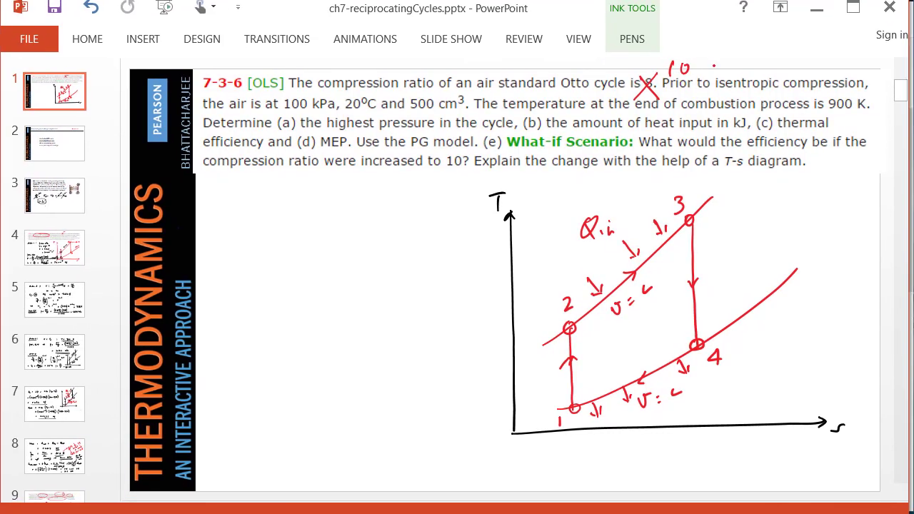
- Circle the handwritten 10 on slide 1 in red ink, check slide 2, and retrace Q_in
{"action": "mouse_move", "coordinate": [667, 62]}
{"action": "left_mouse_down"}
{"action": "mouse_move", "coordinate": [656, 84]}
{"action": "mouse_move", "coordinate": [704, 71]}
{"action": "mouse_move", "coordinate": [675, 59]}
{"action": "left_mouse_up"}
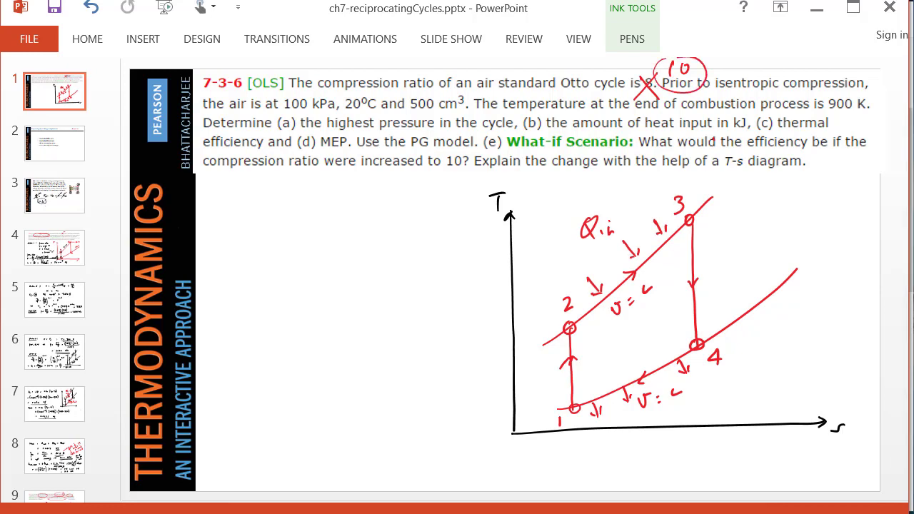
{"action": "left_click", "coordinate": [54, 142]}
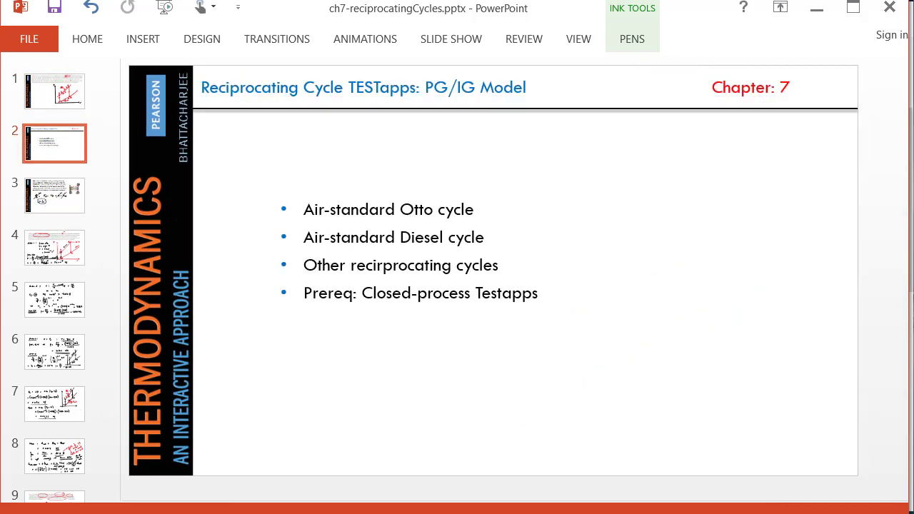
{"action": "left_click", "coordinate": [54, 91]}
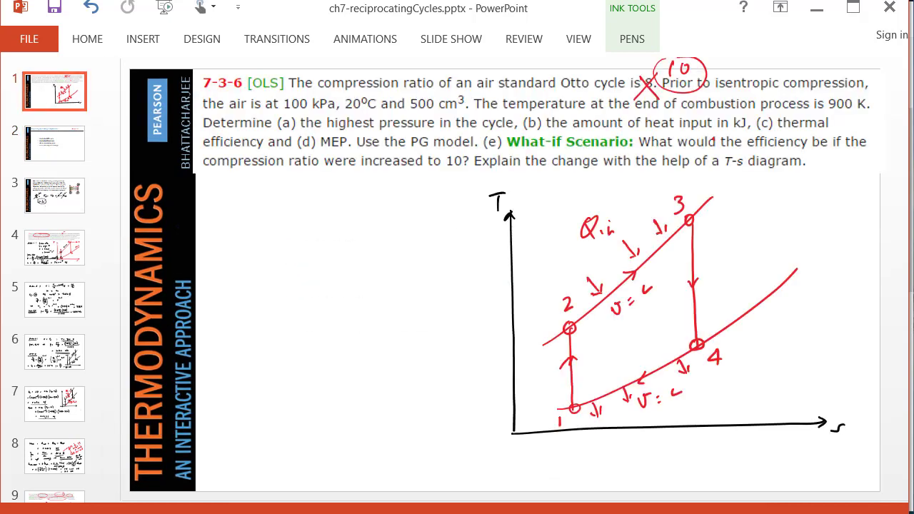
{"action": "left_click", "coordinate": [580, 328]}
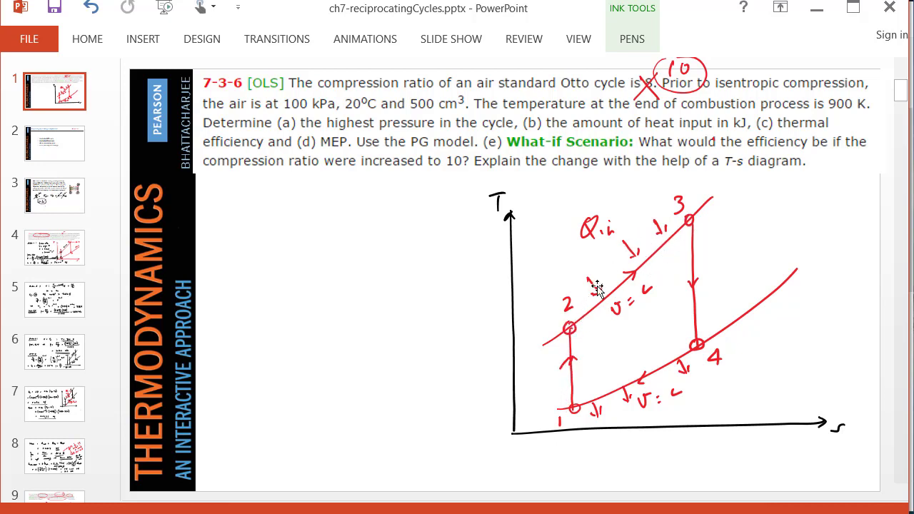
{"action": "left_click_drag", "start_coordinate": [592, 219], "coordinate": [587, 232]}
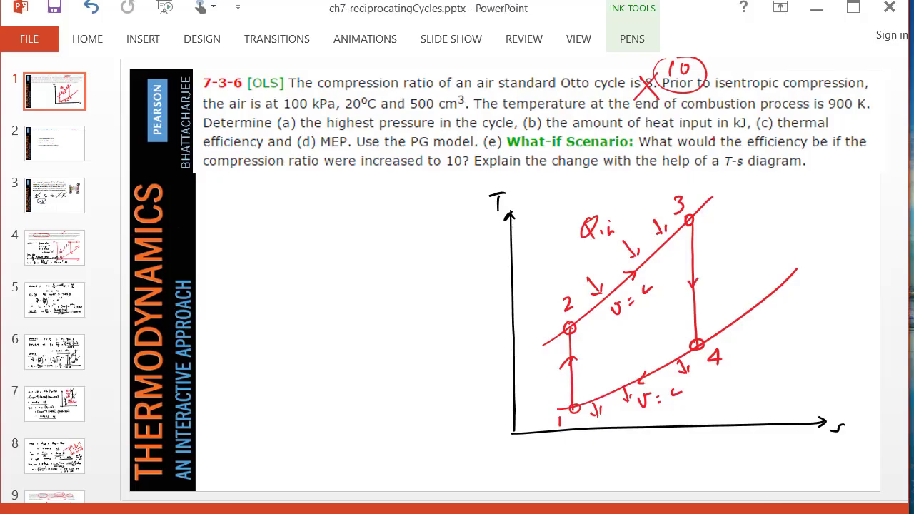
- In Firefox, go from the TEST home page through TESTapps to the Simple Process PG Model page
{"action": "key", "text": "alt+Tab"}
{"action": "key", "text": "alt+Left"}
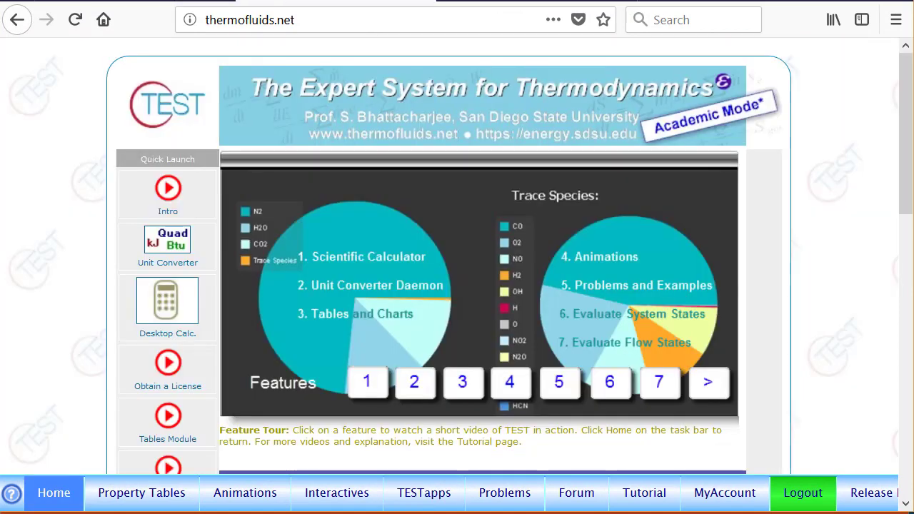
{"action": "left_click", "coordinate": [423, 495]}
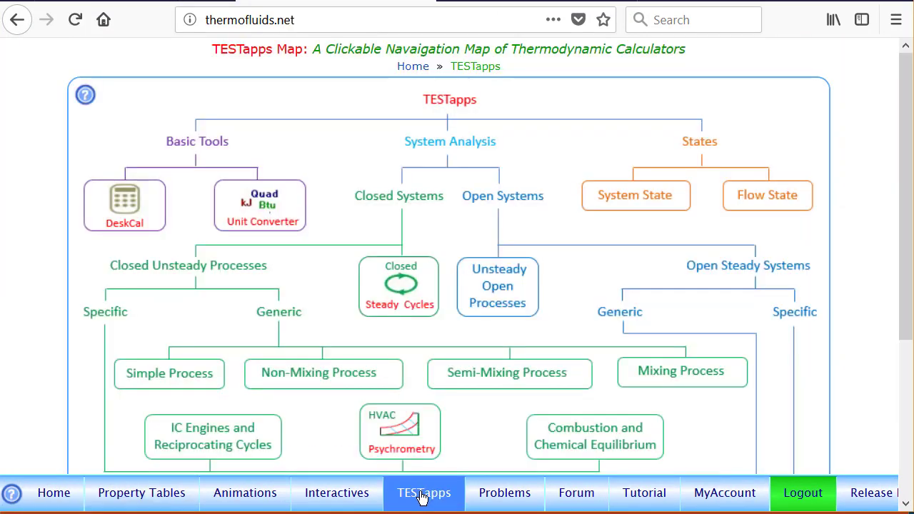
{"action": "scroll", "coordinate": [412, 167], "scroll_direction": "down", "scroll_amount": 3}
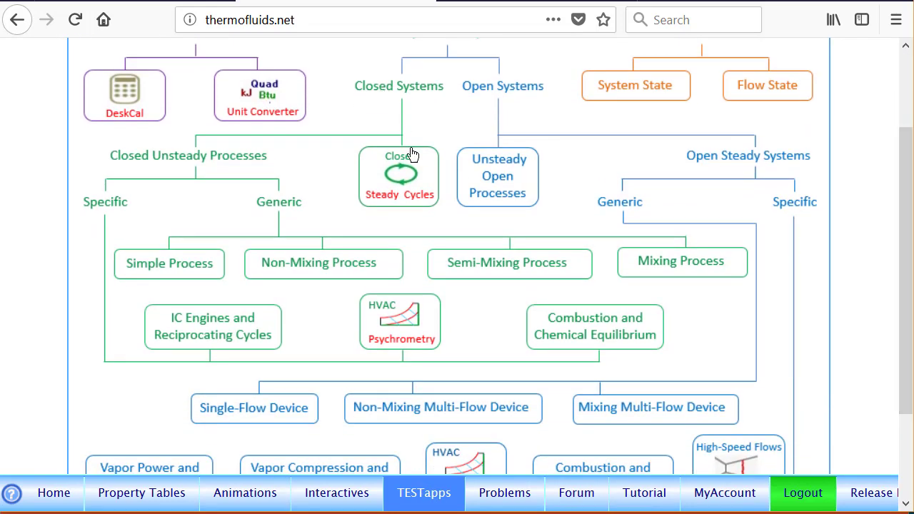
{"action": "left_click", "coordinate": [166, 264]}
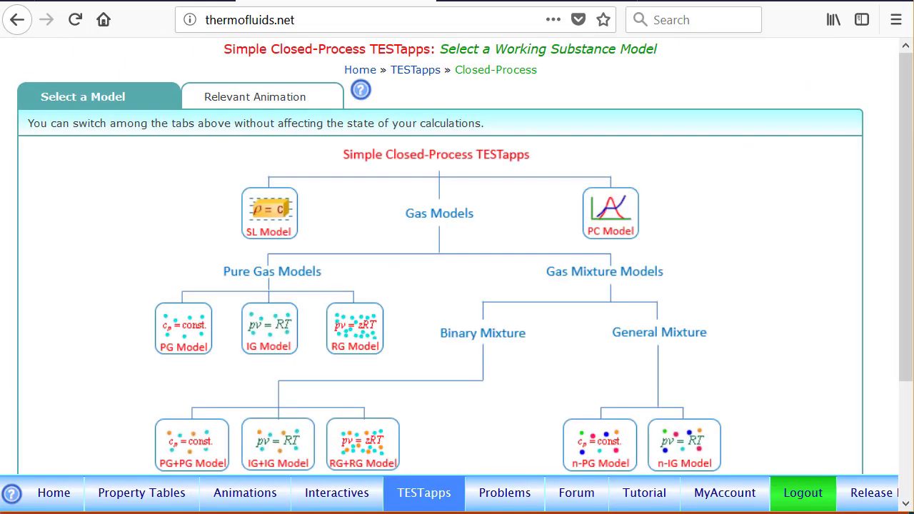
{"action": "left_click", "coordinate": [184, 343]}
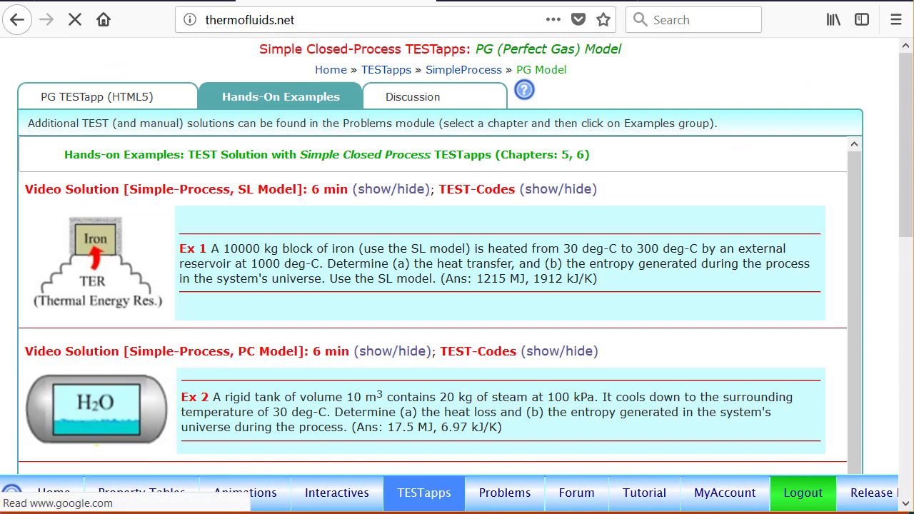
- Scroll to the Ex 3 and Ex 4 piston-cylinder pictures, circle both, then clear the annotations
{"action": "scroll", "coordinate": [910, 333], "scroll_direction": "down", "scroll_amount": 5}
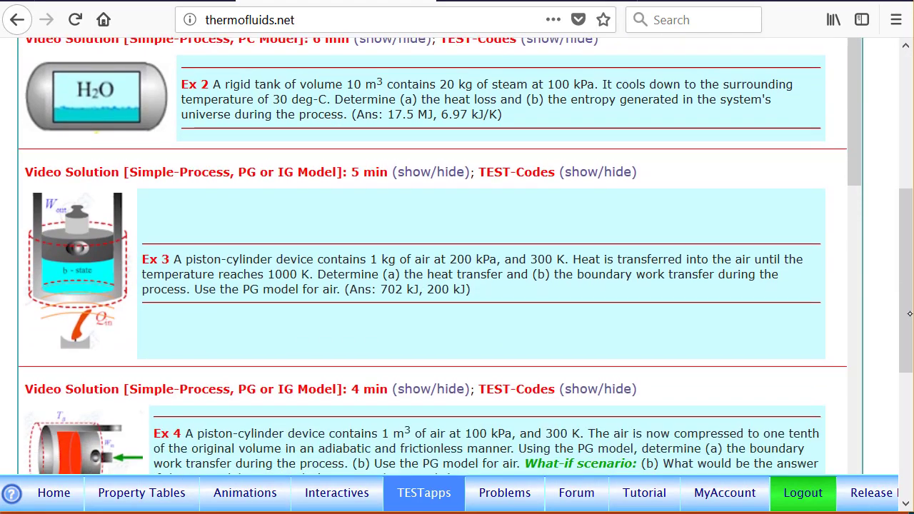
{"action": "scroll", "coordinate": [910, 334], "scroll_direction": "down", "scroll_amount": 1}
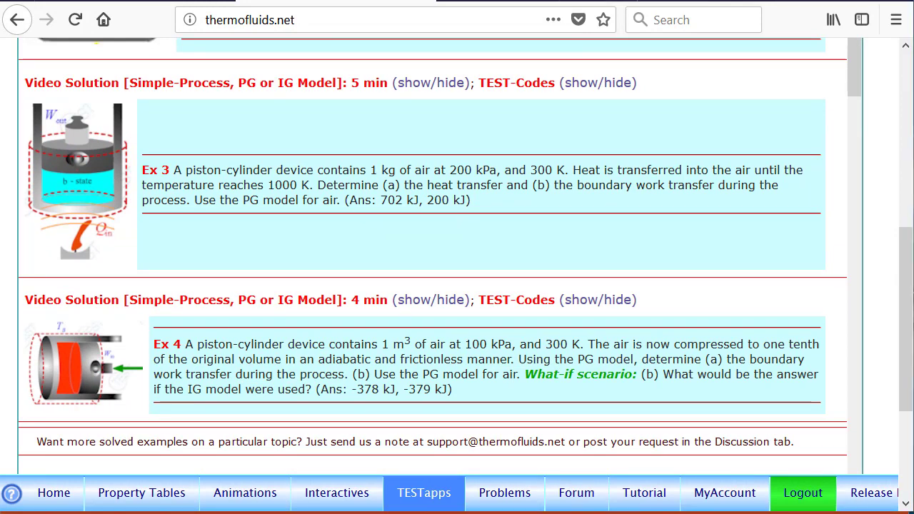
{"action": "mouse_move", "coordinate": [134, 91]}
{"action": "left_mouse_down"}
{"action": "mouse_move", "coordinate": [33, 203]}
{"action": "mouse_move", "coordinate": [171, 117]}
{"action": "mouse_move", "coordinate": [139, 100]}
{"action": "left_mouse_up"}
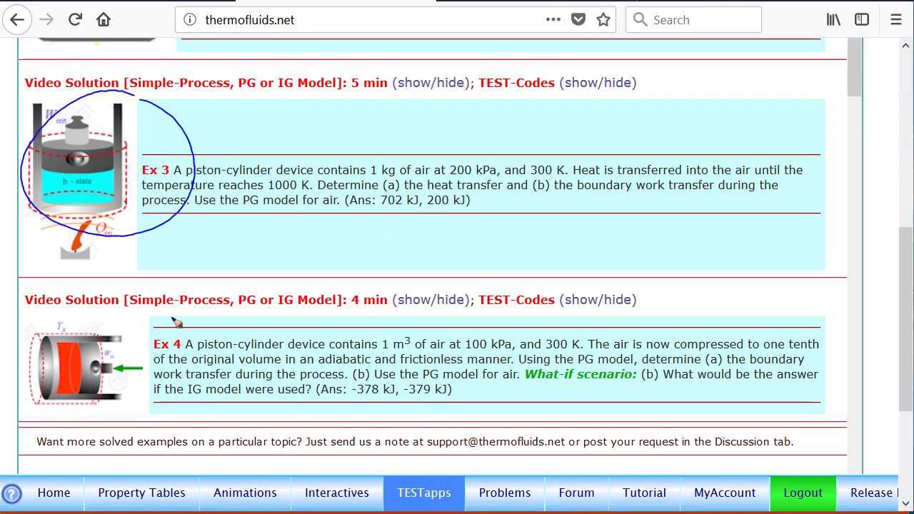
{"action": "mouse_move", "coordinate": [173, 319]}
{"action": "left_mouse_down"}
{"action": "mouse_move", "coordinate": [54, 326]}
{"action": "mouse_move", "coordinate": [51, 416]}
{"action": "mouse_move", "coordinate": [173, 402]}
{"action": "mouse_move", "coordinate": [116, 314]}
{"action": "left_mouse_up"}
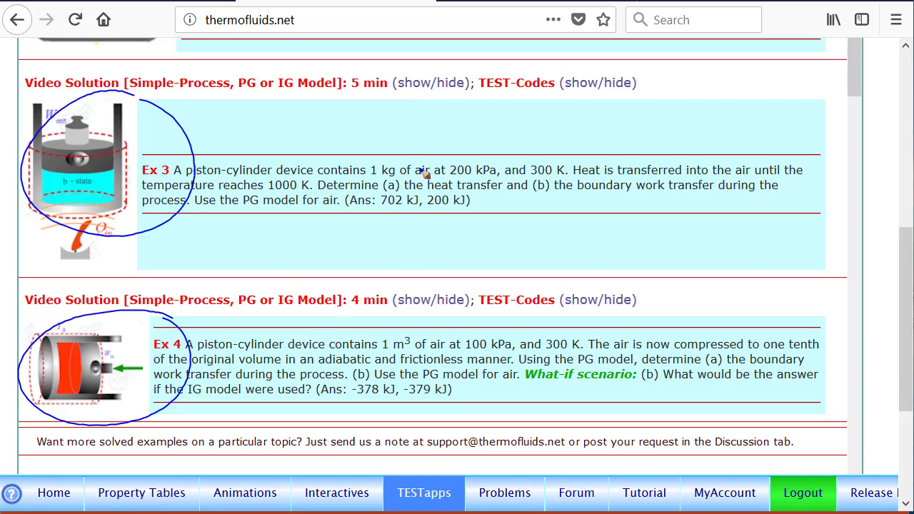
{"action": "key", "text": "Escape"}
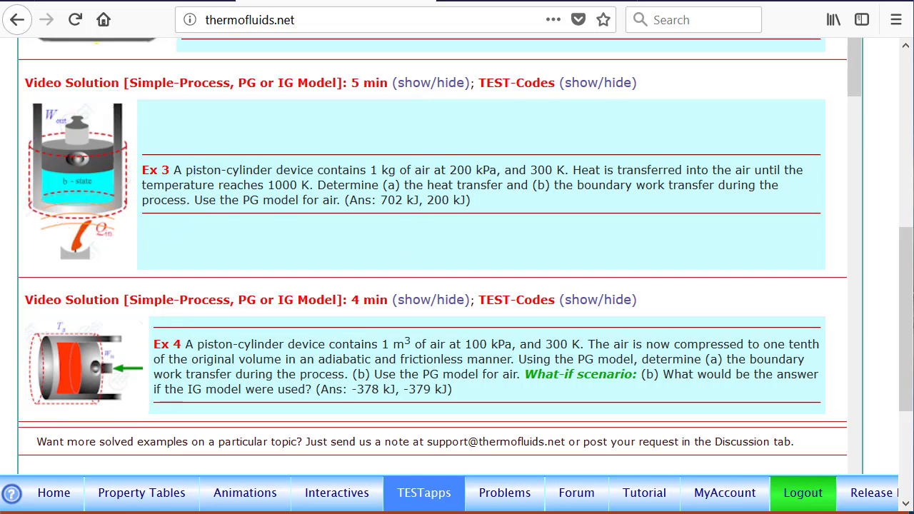
- Launch the PG TESTapp under TESTapps > IC Engines and Reciprocating Cycles > PG Model
{"action": "left_click", "coordinate": [423, 504]}
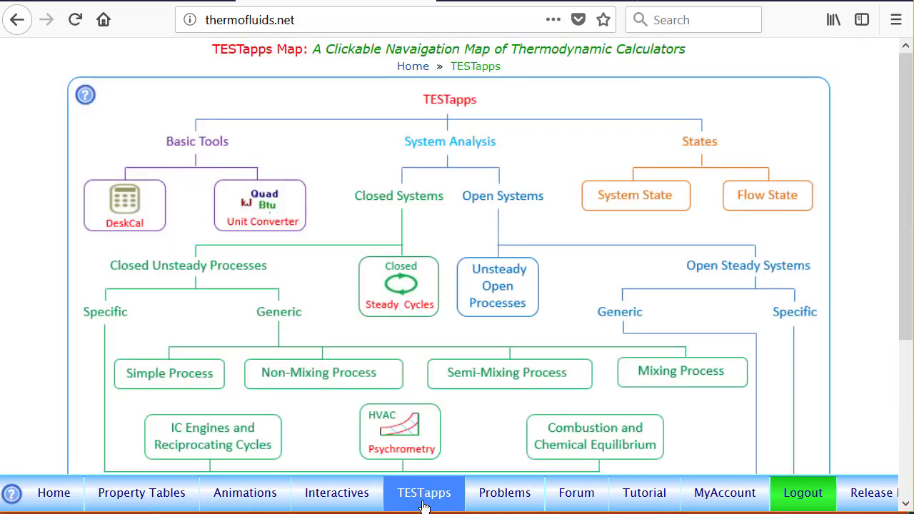
{"action": "left_click_drag", "start_coordinate": [904, 187], "coordinate": [904, 283]}
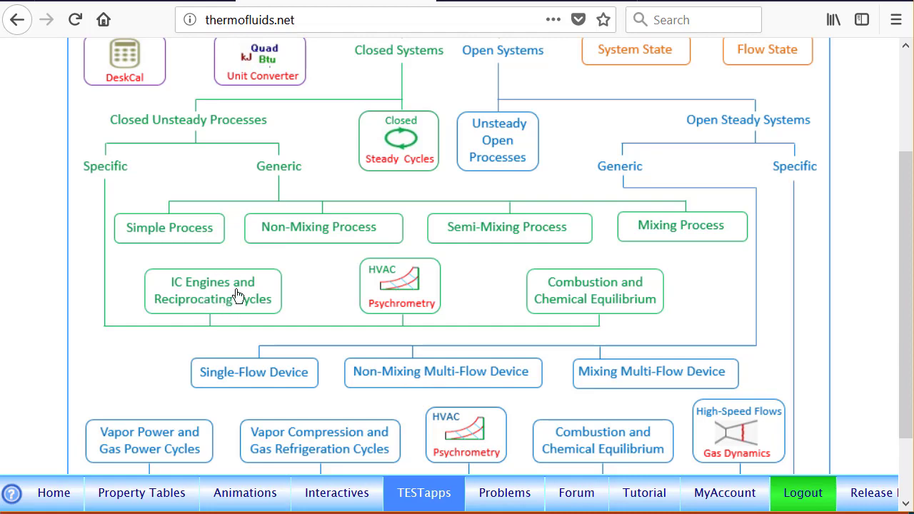
{"action": "left_click", "coordinate": [223, 308]}
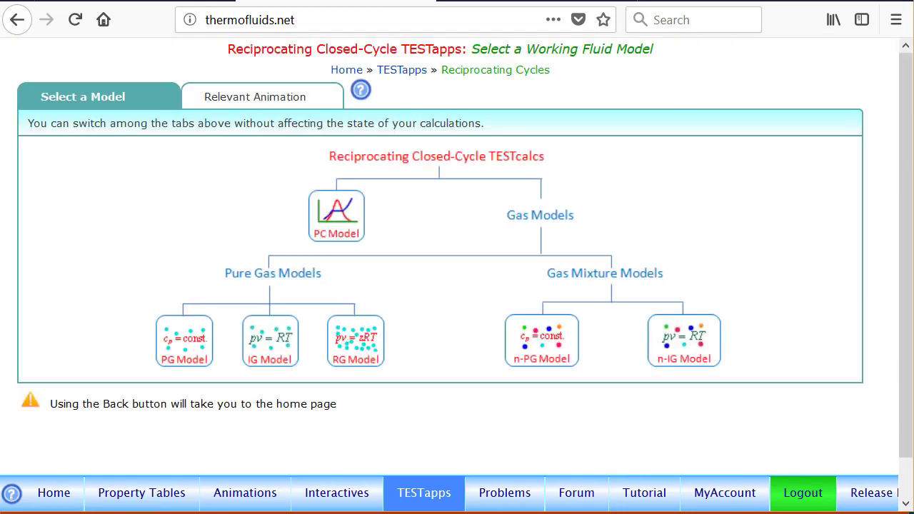
{"action": "left_click", "coordinate": [174, 343]}
{"action": "left_click", "coordinate": [99, 100]}
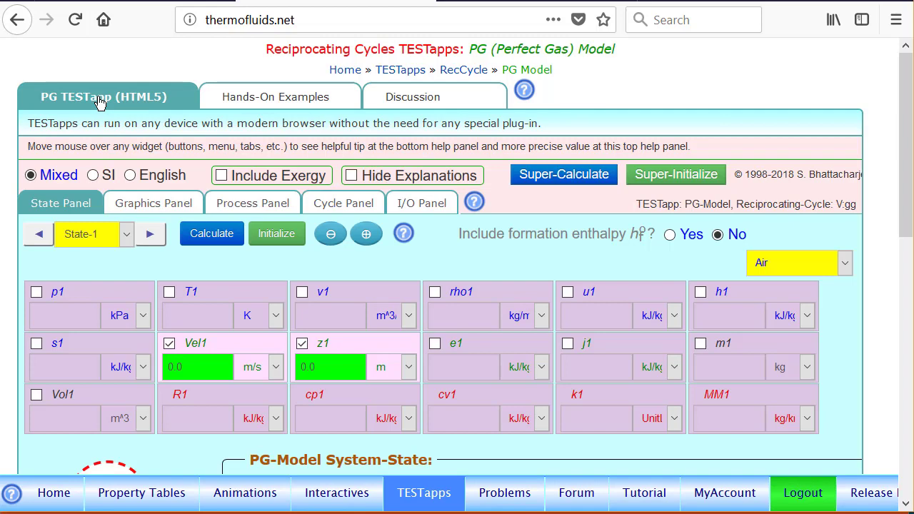
{"action": "left_click_drag", "start_coordinate": [905, 220], "coordinate": [905, 236]}
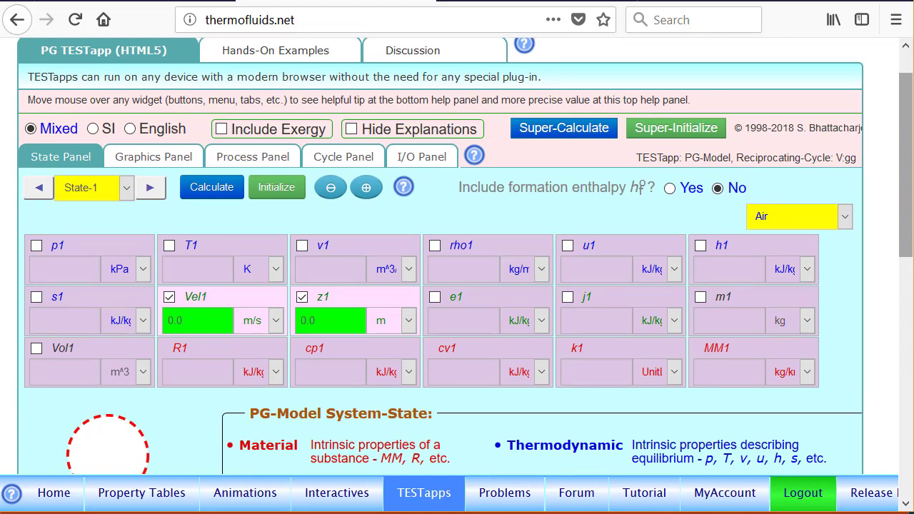
- In the cleared I/O panel, enter and evaluate the user codes r=10; and Tmax=900;
{"action": "left_click", "coordinate": [426, 162]}
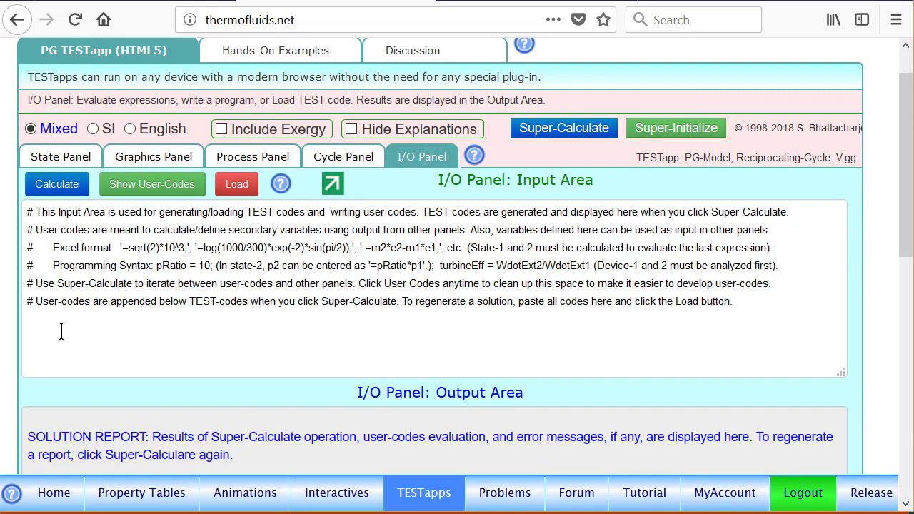
{"action": "left_click", "coordinate": [154, 190]}
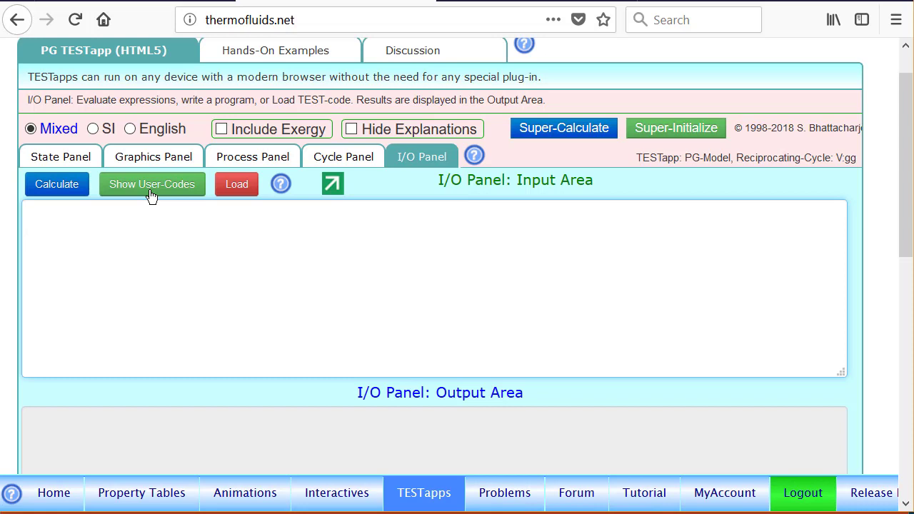
{"action": "type", "text": "r=10;"}
{"action": "left_click", "coordinate": [150, 195]}
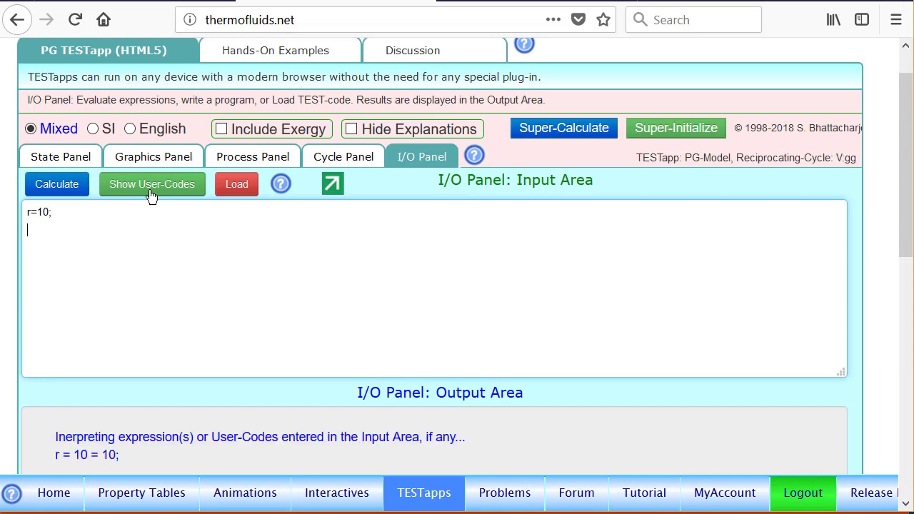
{"action": "key", "text": "Return"}
{"action": "type", "text": "Tmax=900"}
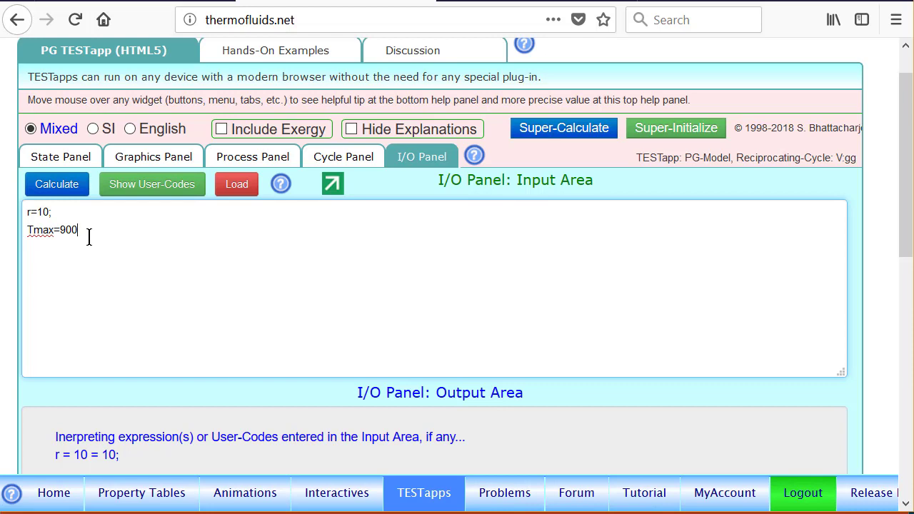
{"action": "type", "text": ";"}
{"action": "key", "text": "Return"}
{"action": "left_click_drag", "start_coordinate": [905, 165], "coordinate": [905, 187]}
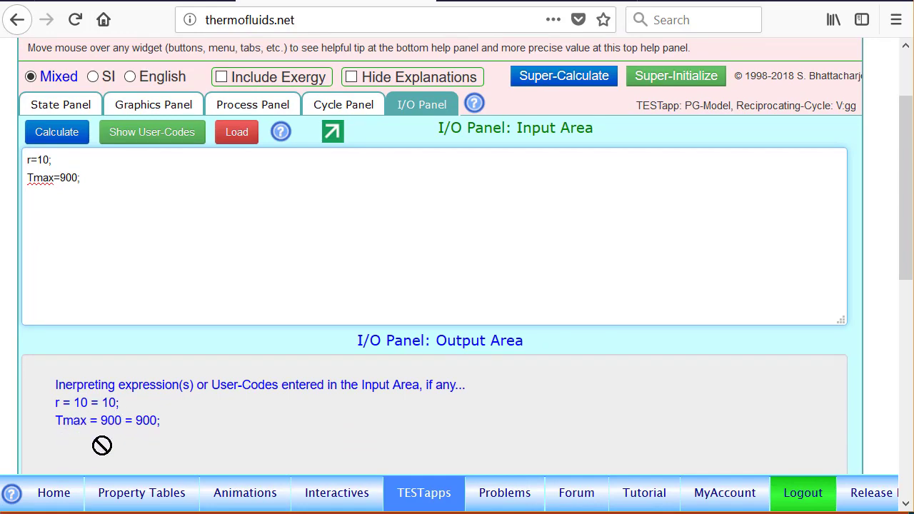
{"action": "left_click_drag", "start_coordinate": [903, 132], "coordinate": [903, 92]}
- On the State Panel, set State-1 pressure p1 to 100 kPa and temperature T1 to 20 deg-C
{"action": "left_click", "coordinate": [61, 200]}
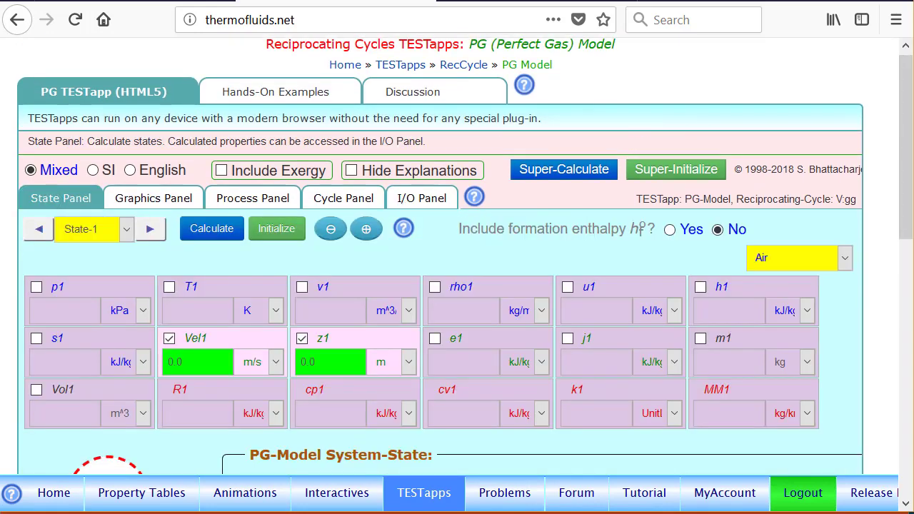
{"action": "mouse_move", "coordinate": [905, 92]}
{"action": "left_mouse_down"}
{"action": "mouse_move", "coordinate": [905, 119]}
{"action": "mouse_move", "coordinate": [905, 108]}
{"action": "left_mouse_up"}
{"action": "left_click", "coordinate": [77, 257]}
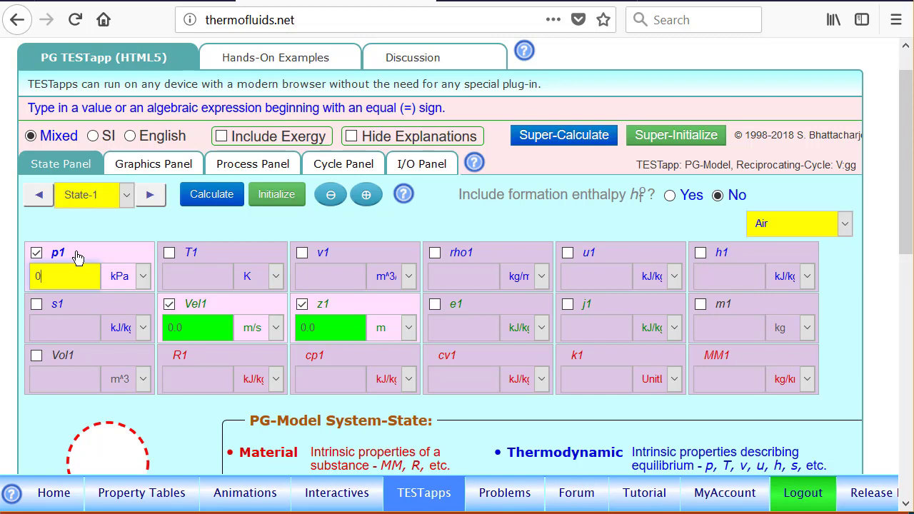
{"action": "key", "text": "BackSpace"}
{"action": "type", "text": "100"}
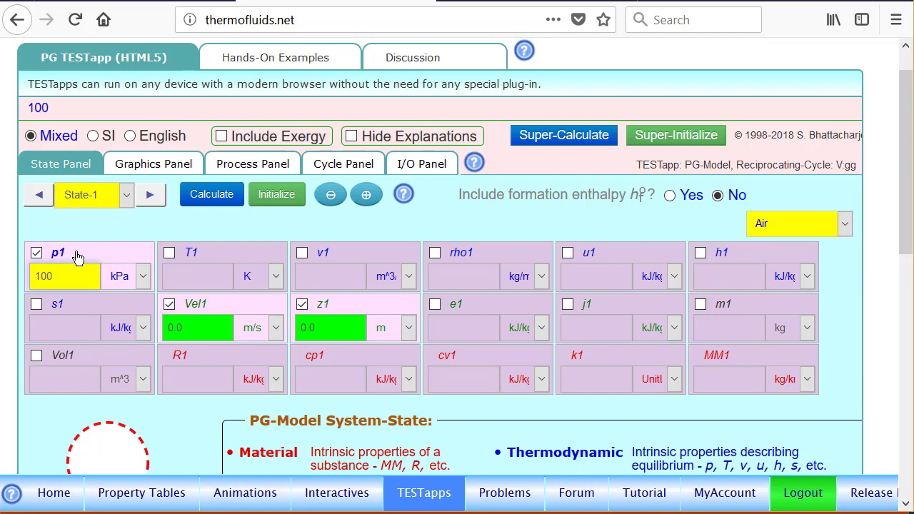
{"action": "left_click", "coordinate": [220, 264]}
{"action": "type", "text": "20"}
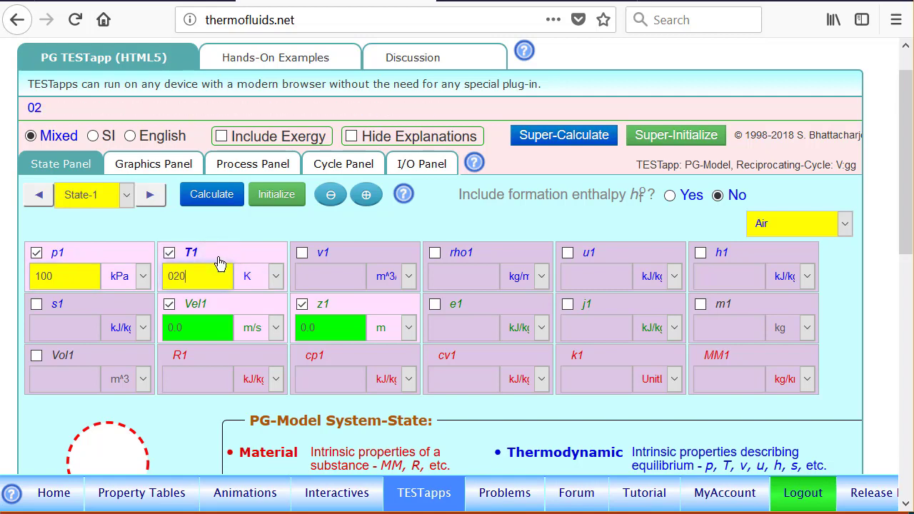
{"action": "left_click", "coordinate": [249, 275]}
{"action": "left_click", "coordinate": [254, 340]}
- Set Vol1 to 500 cc and calculate State-1 for air
{"action": "left_click", "coordinate": [79, 366]}
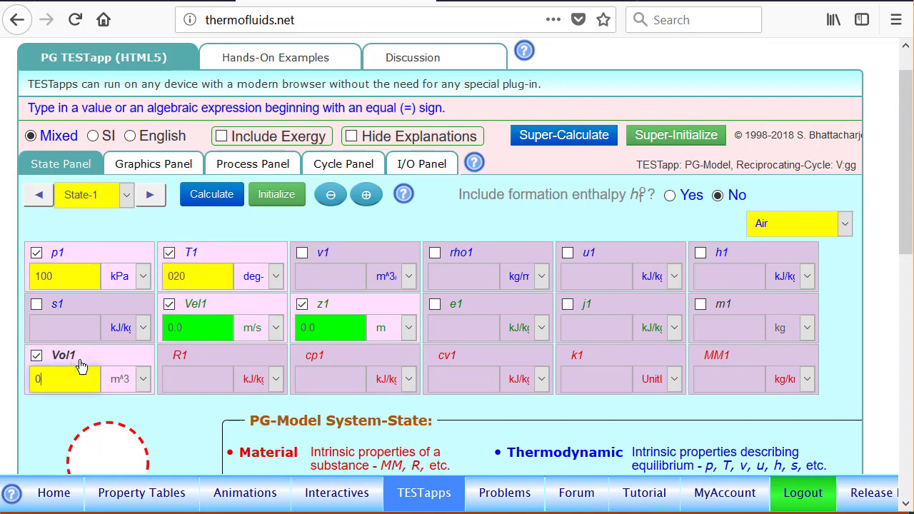
{"action": "type", "text": "500"}
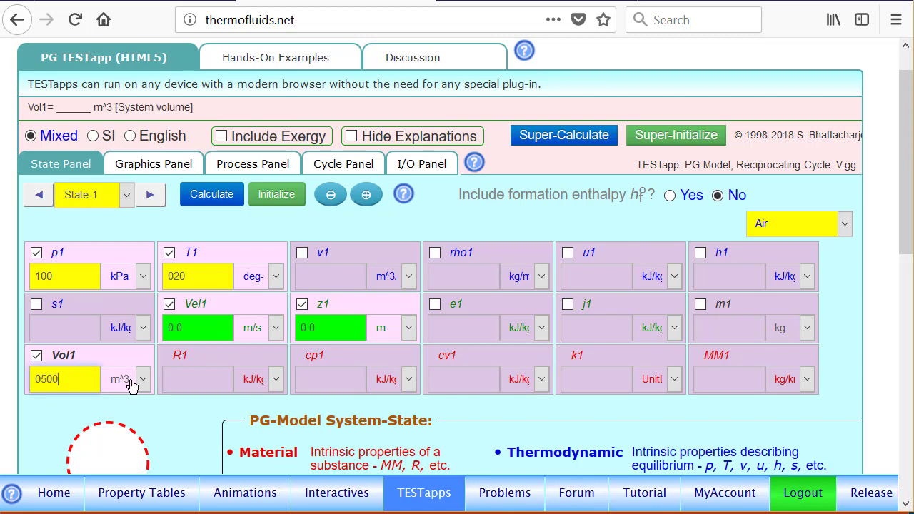
{"action": "left_click", "coordinate": [131, 378]}
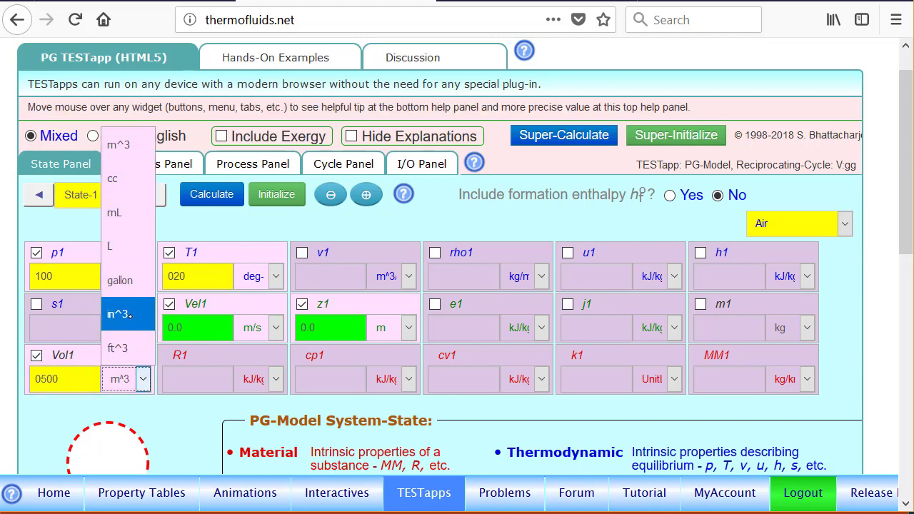
{"action": "left_click", "coordinate": [118, 178]}
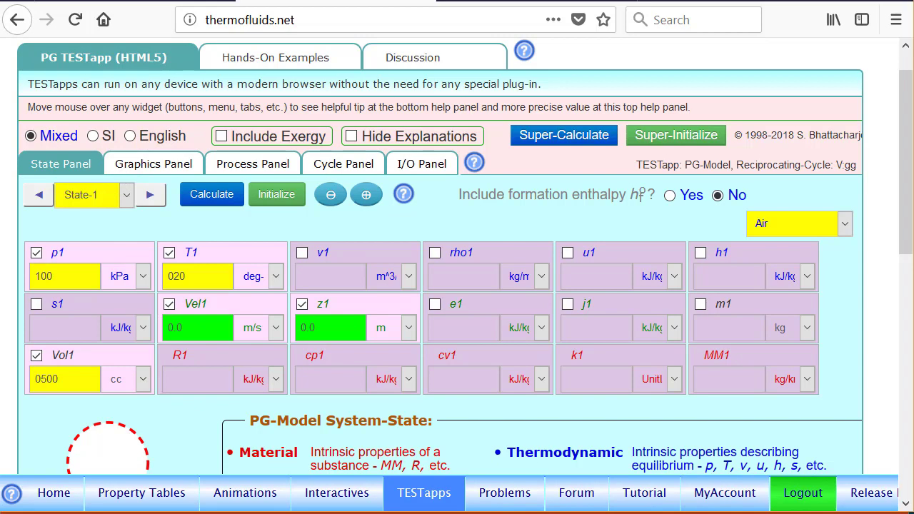
{"action": "left_click", "coordinate": [214, 199]}
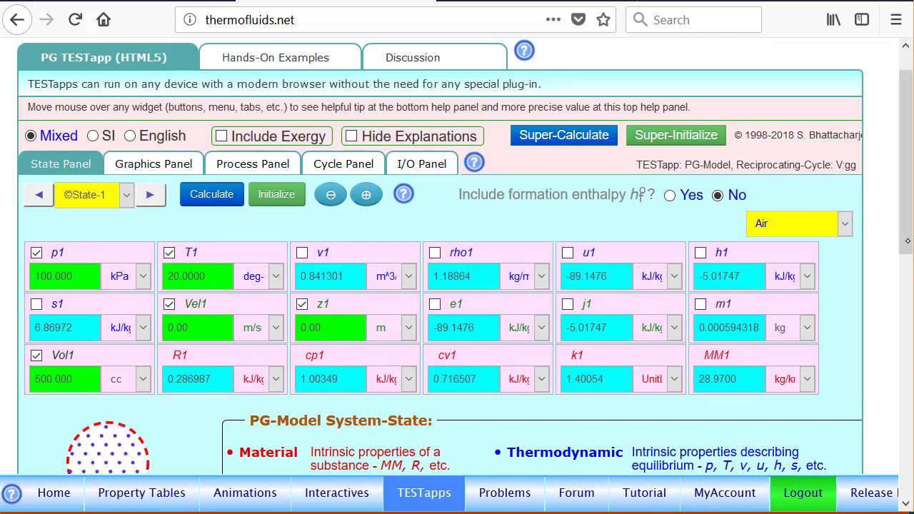
{"action": "scroll", "coordinate": [464, 257], "scroll_direction": "down", "scroll_amount": 1}
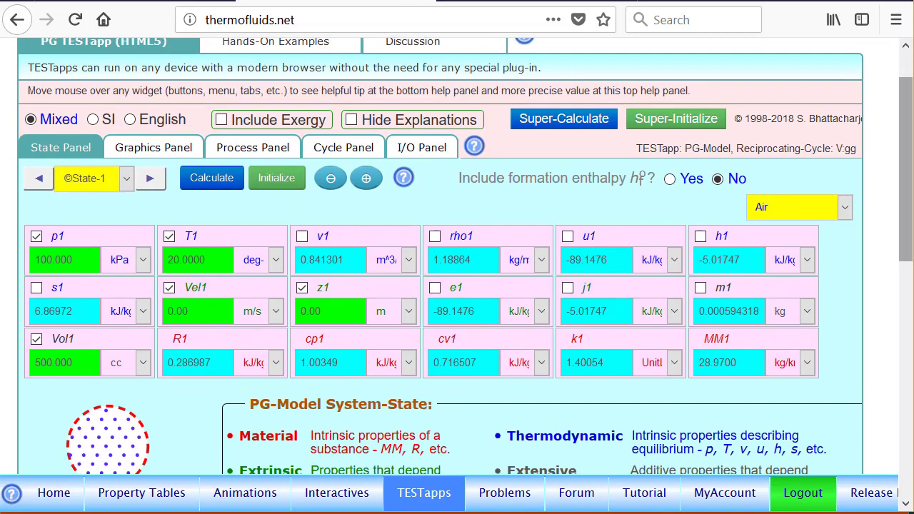
- Define State-2 with s2 = s1, m2 = m1 and Vol2 = Vol1/r, then calculate
{"action": "left_click", "coordinate": [149, 180]}
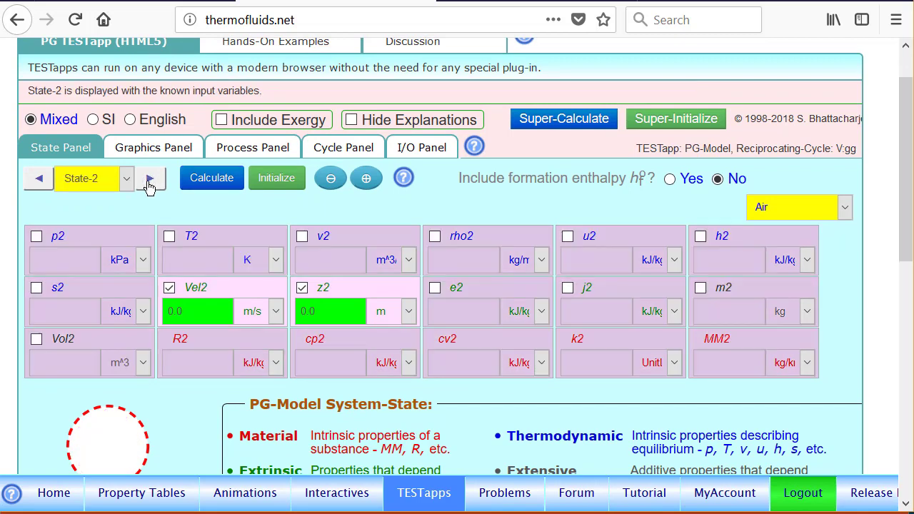
{"action": "left_click", "coordinate": [72, 291]}
{"action": "type", "text": "=s1"}
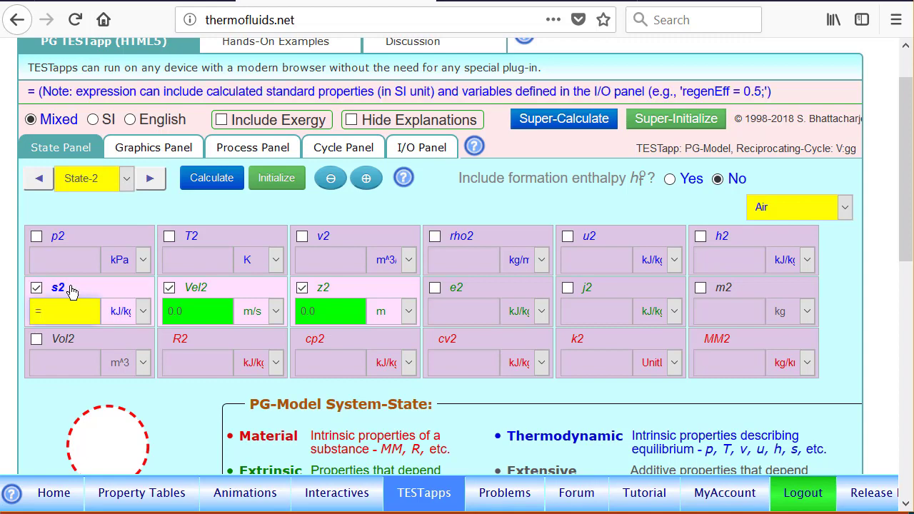
{"action": "left_click", "coordinate": [742, 296]}
{"action": "type", "text": "=m"}
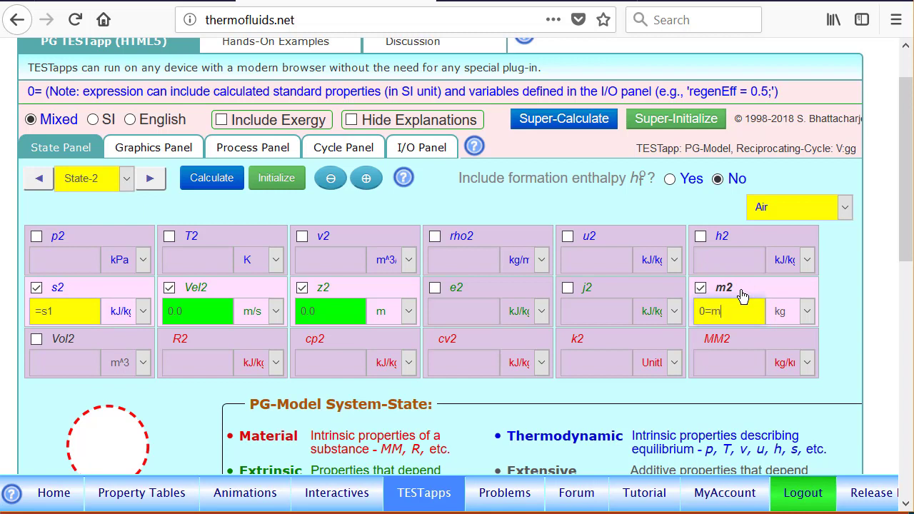
{"action": "type", "text": "1"}
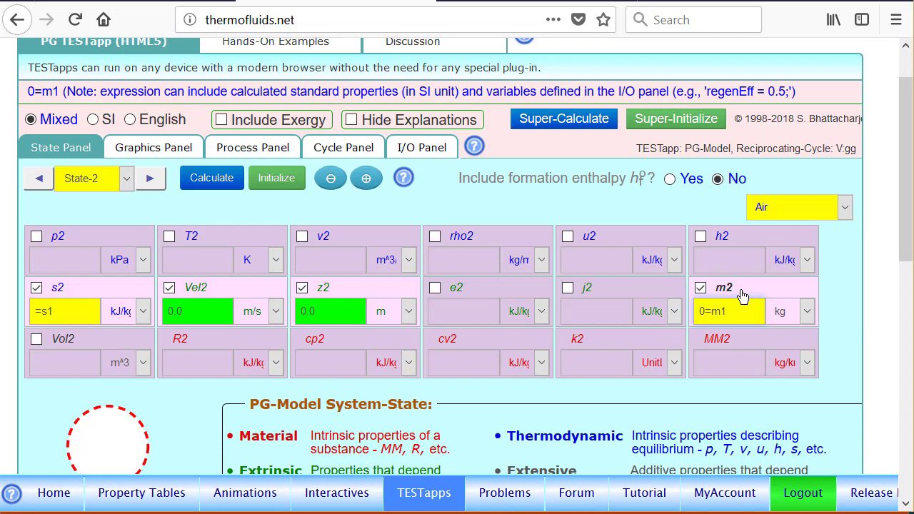
{"action": "left_click", "coordinate": [81, 340]}
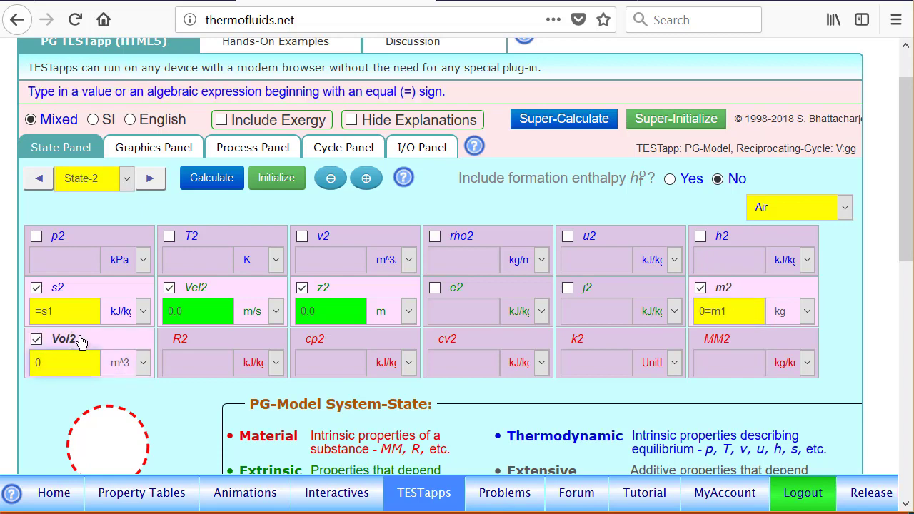
{"action": "key", "text": "BackSpace"}
{"action": "type", "text": "="}
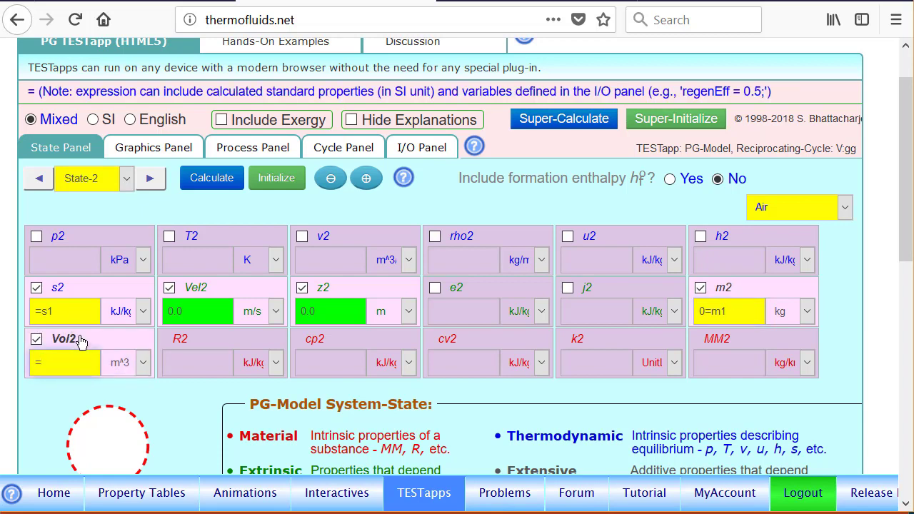
{"action": "type", "text": "V"}
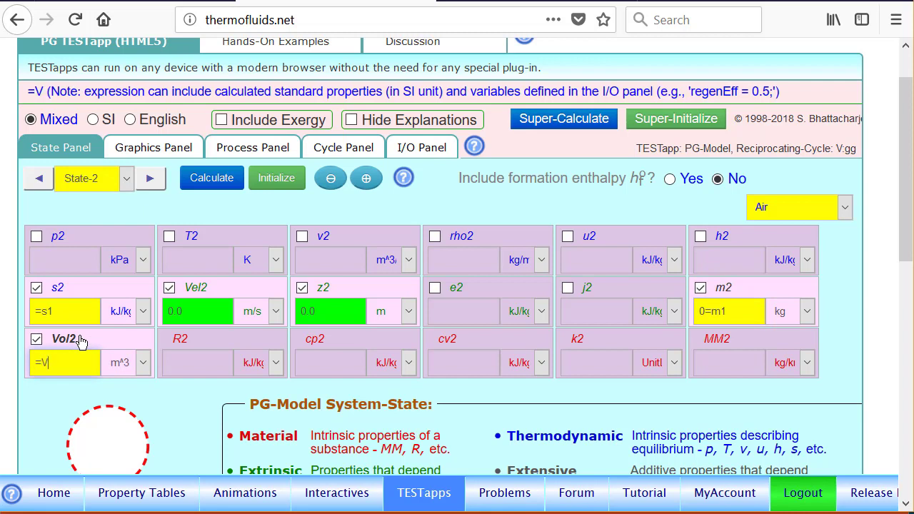
{"action": "type", "text": "ol1/"}
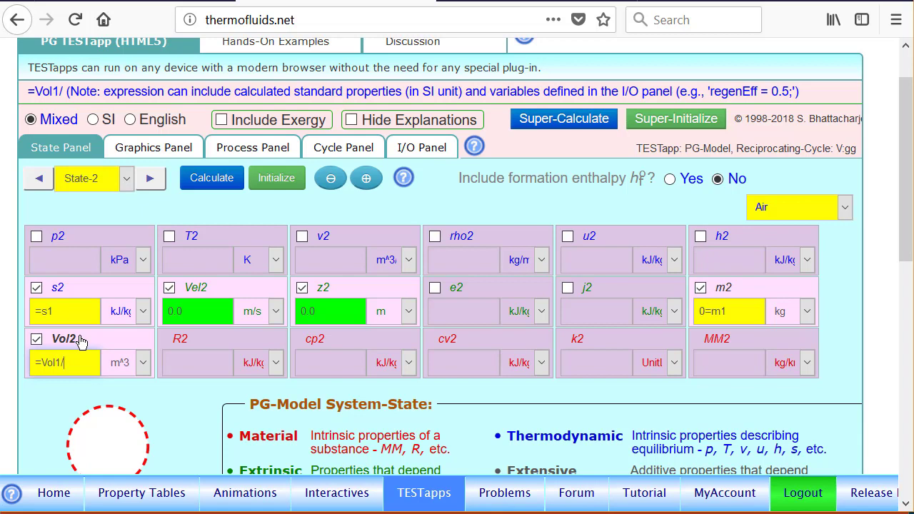
{"action": "type", "text": "r"}
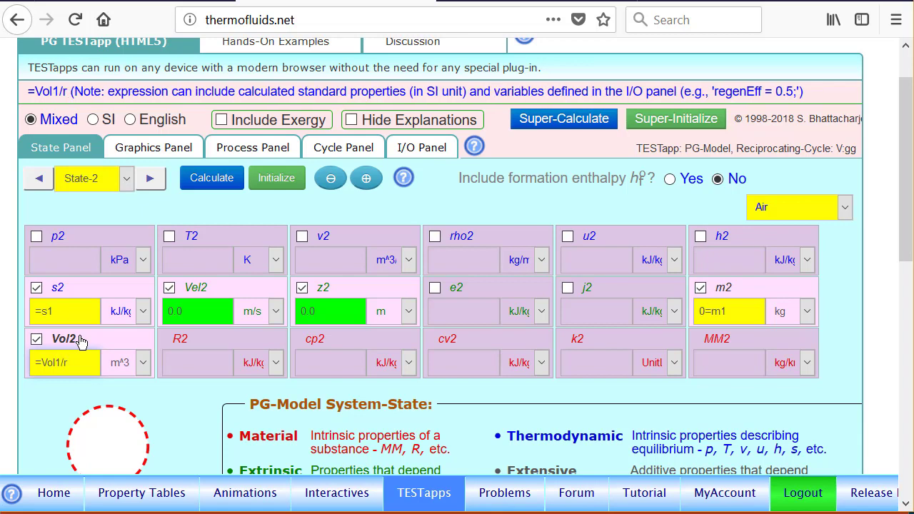
{"action": "left_click", "coordinate": [212, 182]}
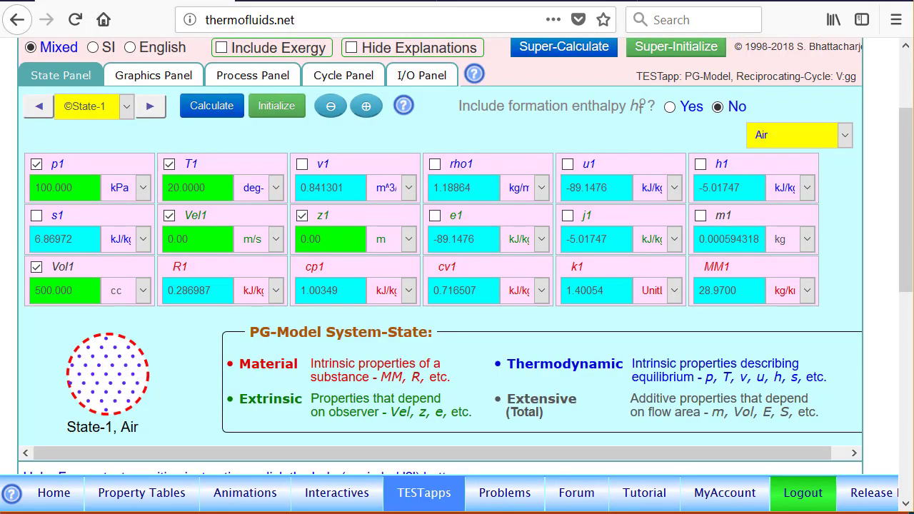
- Step through to State-3 and circle its Vol3 = Vol2, T3 = Tmax and m3 = m1 settings, then erase the marks
{"action": "left_click", "coordinate": [150, 106]}
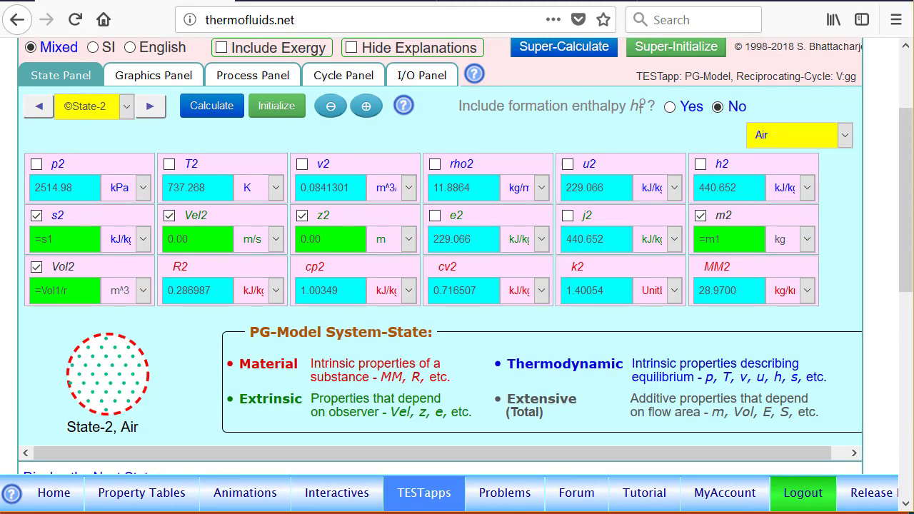
{"action": "left_click", "coordinate": [150, 105]}
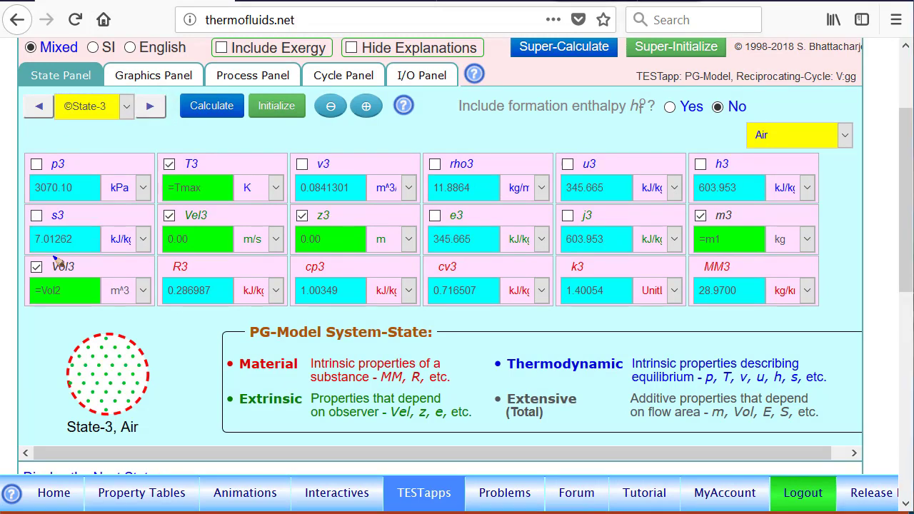
{"action": "mouse_move", "coordinate": [32, 247]}
{"action": "left_mouse_down"}
{"action": "mouse_move", "coordinate": [22, 289]}
{"action": "mouse_move", "coordinate": [74, 271]}
{"action": "mouse_move", "coordinate": [29, 265]}
{"action": "left_mouse_up"}
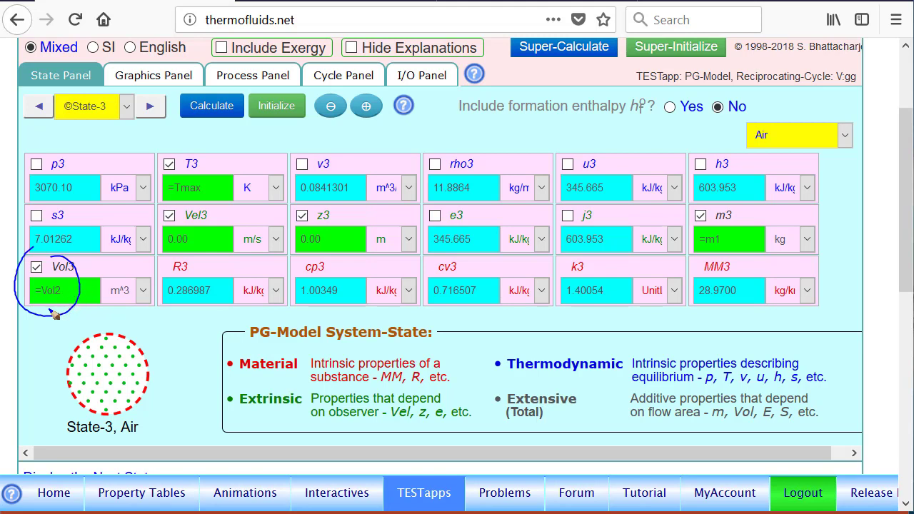
{"action": "mouse_move", "coordinate": [189, 141]}
{"action": "left_mouse_down"}
{"action": "mouse_move", "coordinate": [213, 213]}
{"action": "mouse_move", "coordinate": [217, 143]}
{"action": "left_mouse_up"}
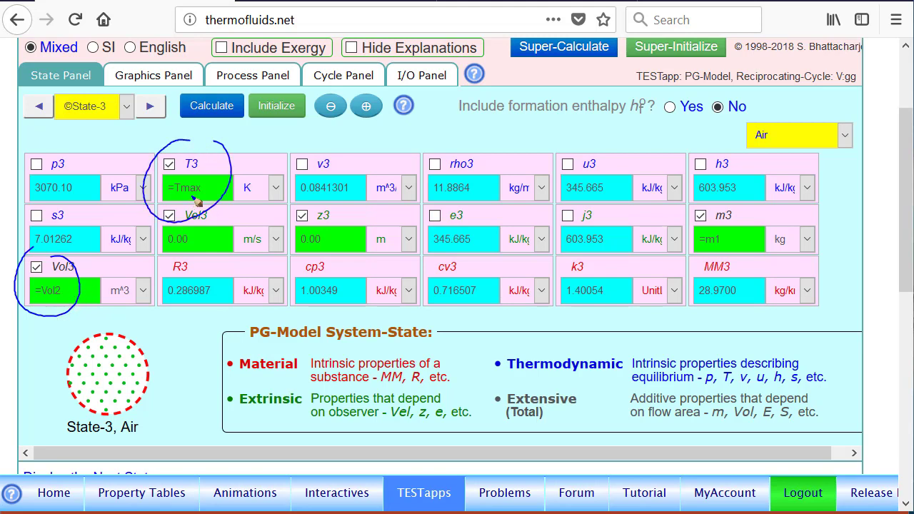
{"action": "mouse_move", "coordinate": [714, 201]}
{"action": "left_mouse_down"}
{"action": "mouse_move", "coordinate": [694, 264]}
{"action": "mouse_move", "coordinate": [724, 205]}
{"action": "left_mouse_up"}
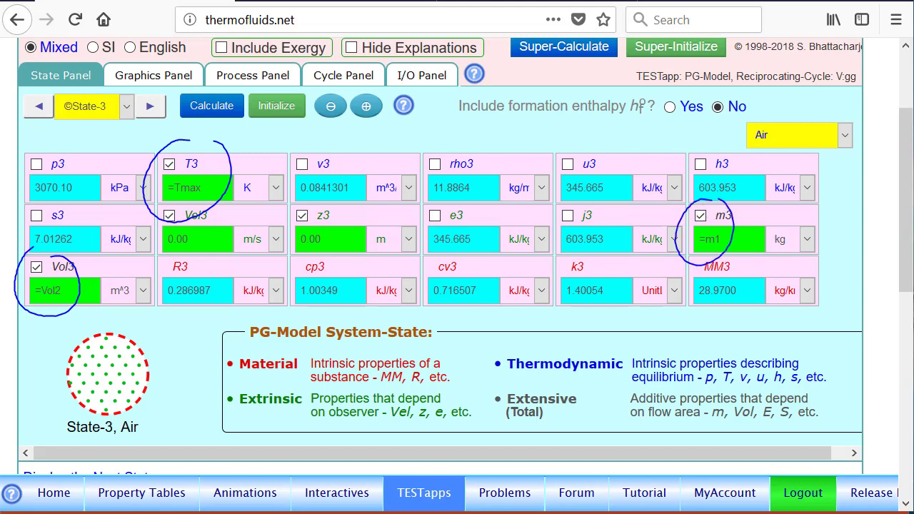
{"action": "key", "text": "Escape"}
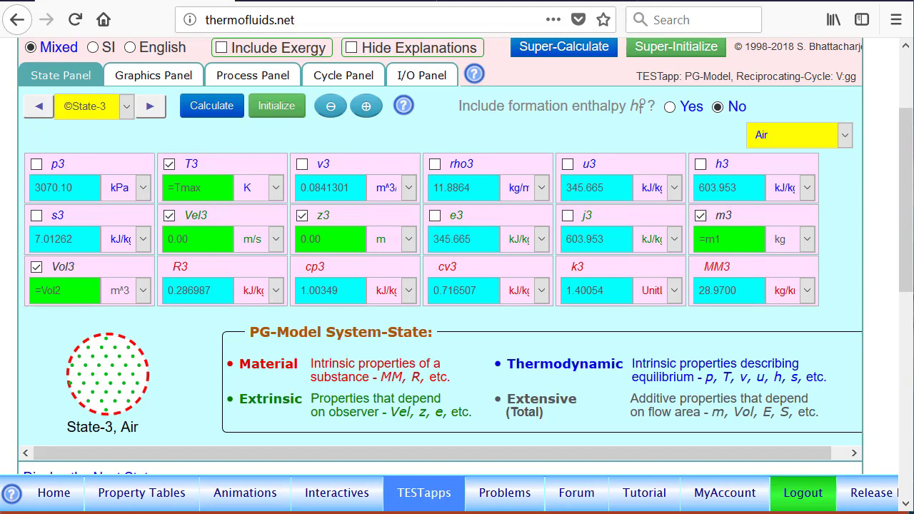
- Show State-4 and circle its s4 = s3, Vol4 = Vol1 and m4 = m1 settings, then erase the marks
{"action": "left_click", "coordinate": [150, 107]}
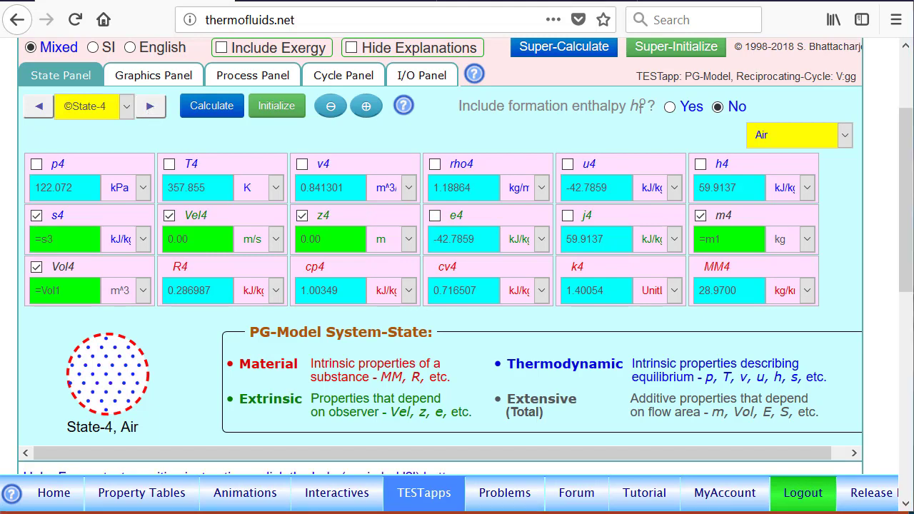
{"action": "mouse_move", "coordinate": [27, 213]}
{"action": "left_mouse_down"}
{"action": "mouse_move", "coordinate": [84, 239]}
{"action": "mouse_move", "coordinate": [41, 200]}
{"action": "left_mouse_up"}
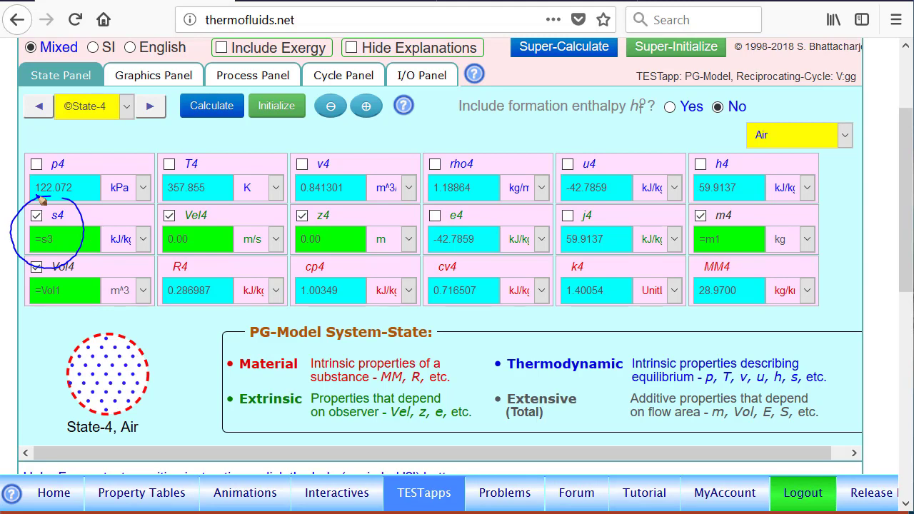
{"action": "mouse_move", "coordinate": [77, 253]}
{"action": "left_mouse_down"}
{"action": "mouse_move", "coordinate": [27, 271]}
{"action": "mouse_move", "coordinate": [33, 314]}
{"action": "mouse_move", "coordinate": [92, 291]}
{"action": "mouse_move", "coordinate": [72, 253]}
{"action": "mouse_move", "coordinate": [35, 250]}
{"action": "left_mouse_up"}
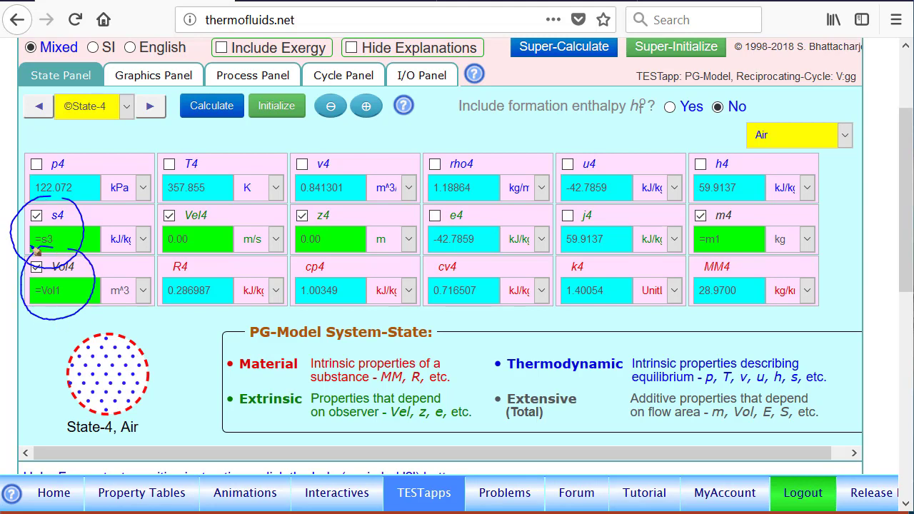
{"action": "mouse_move", "coordinate": [702, 198]}
{"action": "left_mouse_down"}
{"action": "mouse_move", "coordinate": [715, 274]}
{"action": "mouse_move", "coordinate": [711, 187]}
{"action": "left_mouse_up"}
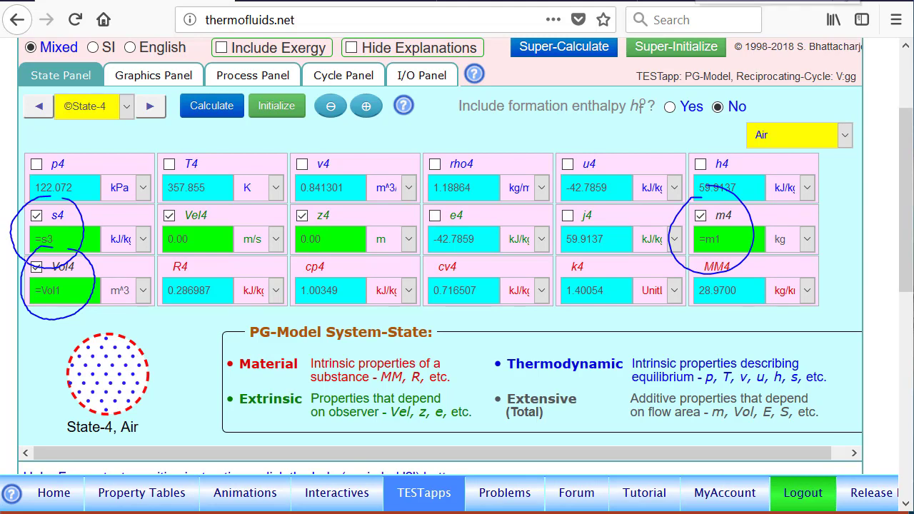
{"action": "key", "text": "Escape"}
- Display the T-s diagram for air and inspect the four plotted state points
{"action": "left_click", "coordinate": [151, 84]}
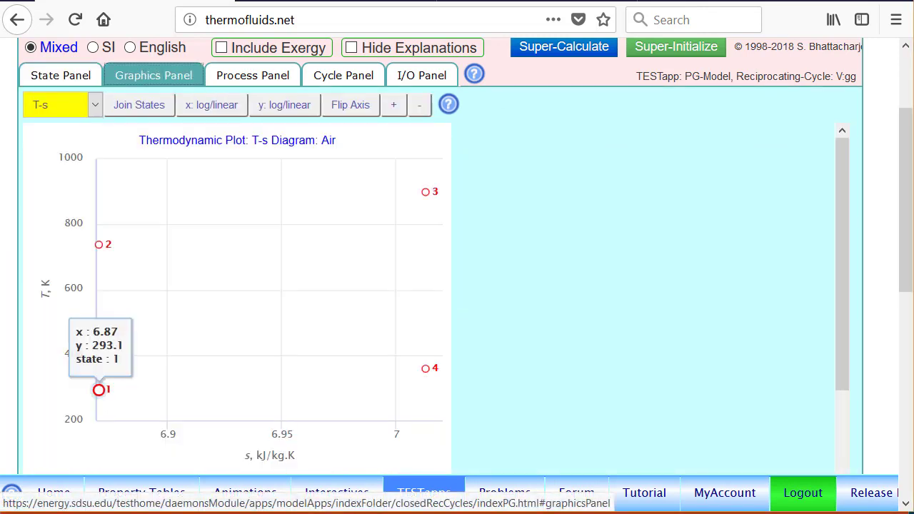
{"action": "mouse_move", "coordinate": [426, 192]}
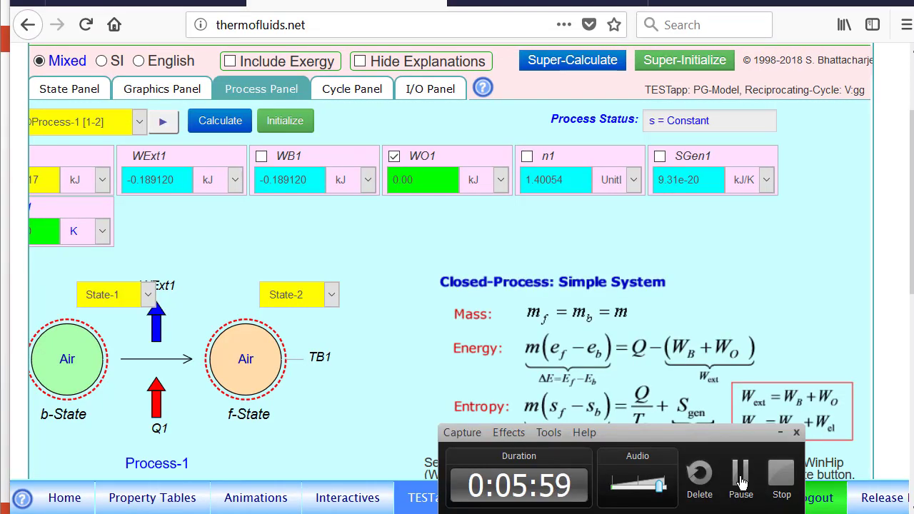
- Define Process-1 from State-1 to State-2 with Q1 = 0 and calculate it
{"action": "left_click", "coordinate": [263, 86]}
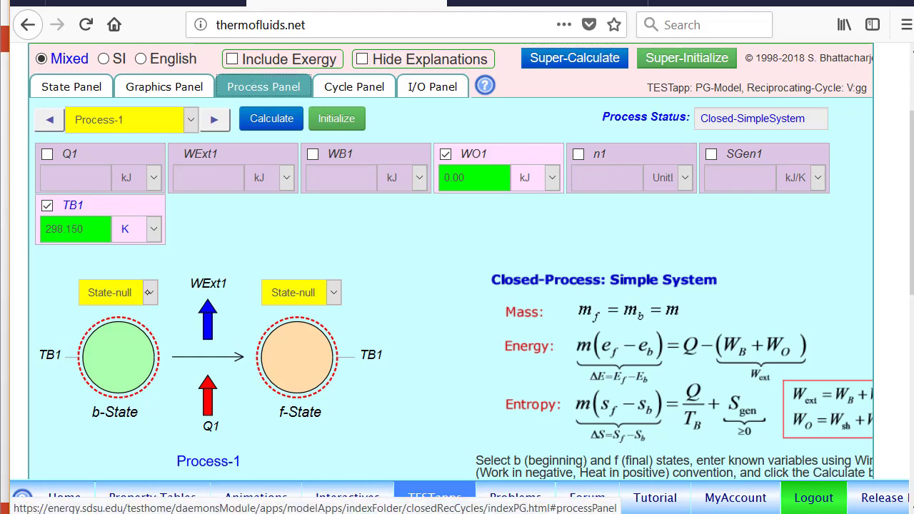
{"action": "left_click", "coordinate": [146, 292]}
{"action": "left_click", "coordinate": [118, 357]}
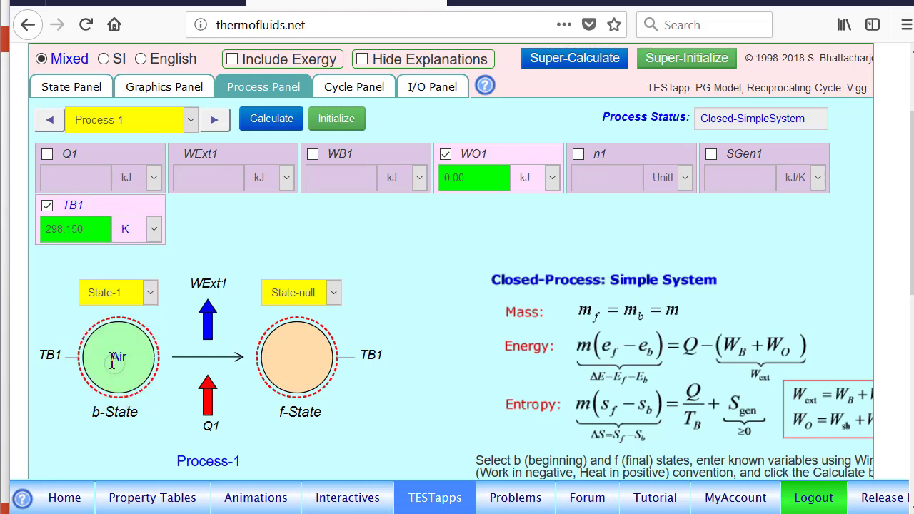
{"action": "left_click", "coordinate": [333, 292]}
{"action": "left_click", "coordinate": [300, 391]}
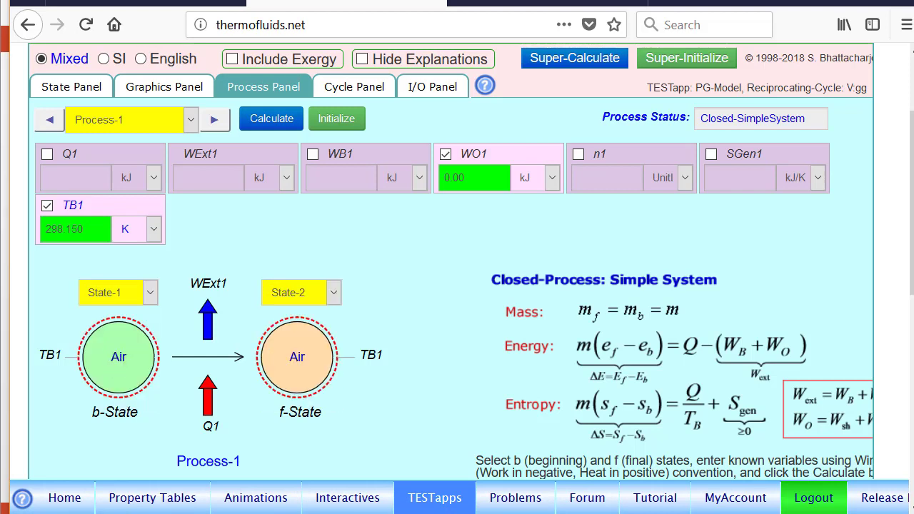
{"action": "left_click", "coordinate": [84, 157]}
{"action": "type", "text": "0"}
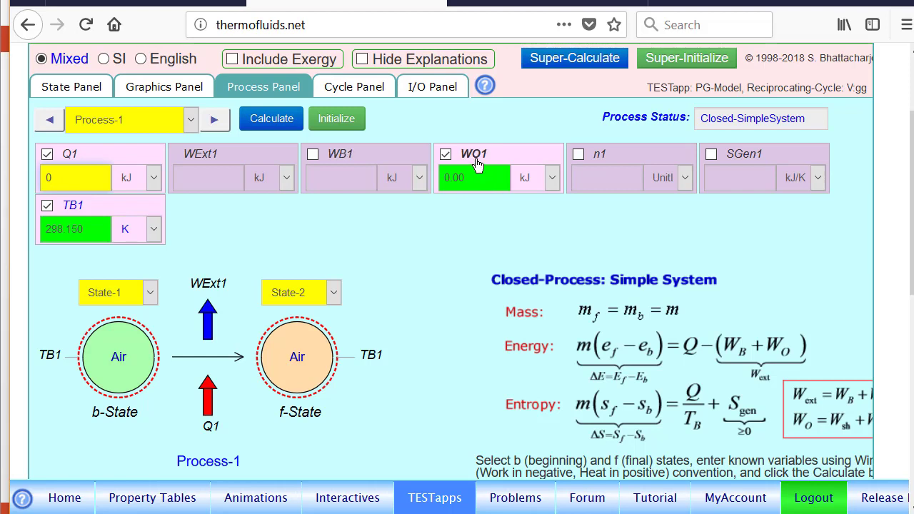
{"action": "left_click", "coordinate": [269, 121]}
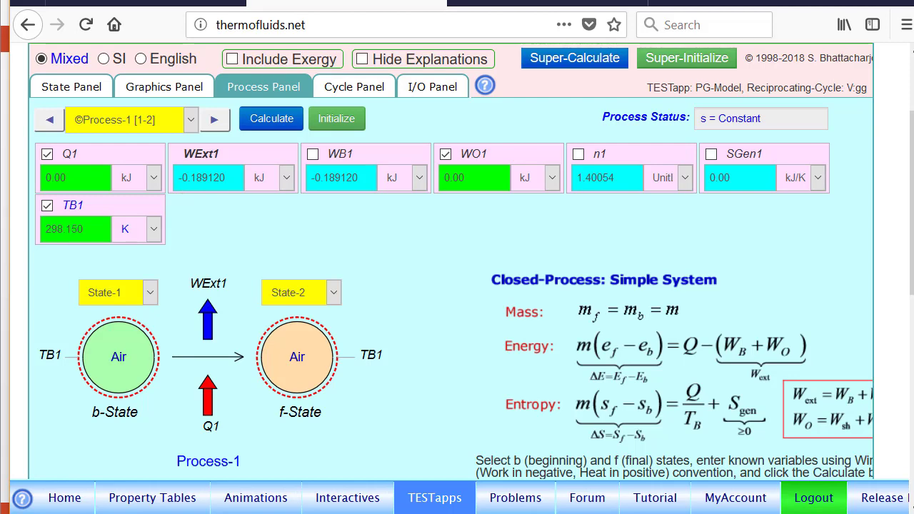
- Glance at the T-s diagram, then return to Process-2's constant-volume calculations (Q2 = 0.0692968 kJ)
{"action": "left_click", "coordinate": [164, 86]}
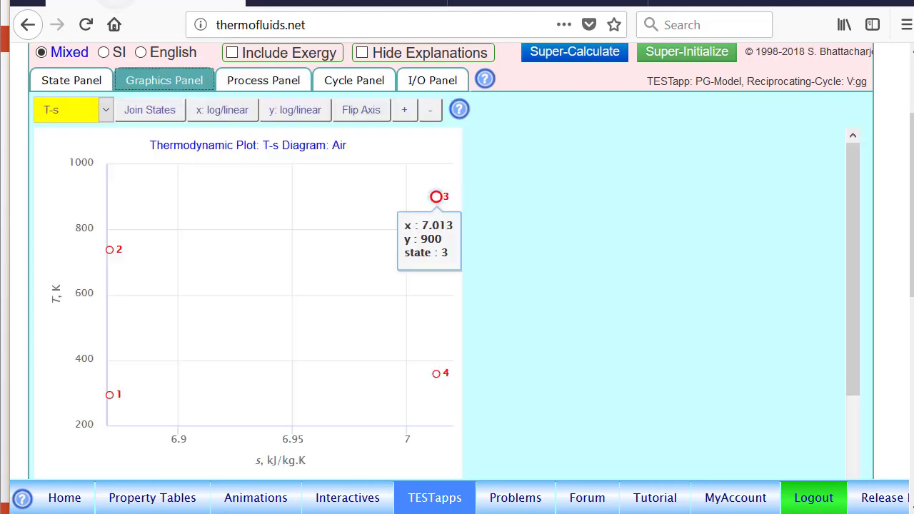
{"action": "left_click", "coordinate": [263, 80]}
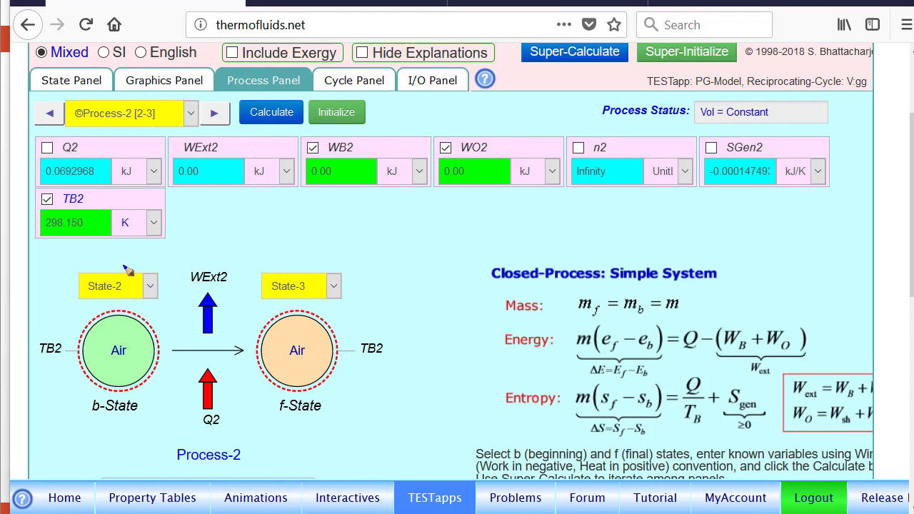
- Mark State-2, State-3 and the negative SGen2 on Process-2, then erase the marks
{"action": "left_click_drag", "start_coordinate": [112, 268], "coordinate": [112, 275]}
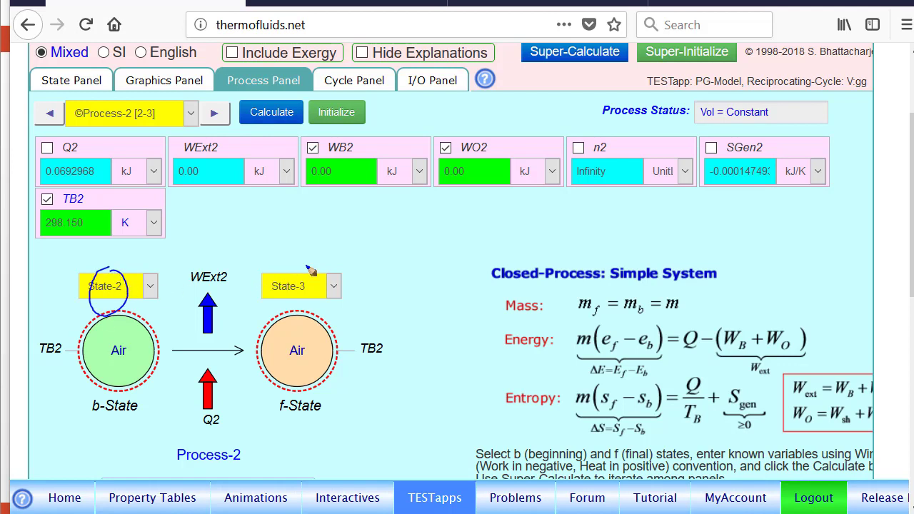
{"action": "mouse_move", "coordinate": [302, 261]}
{"action": "left_mouse_down"}
{"action": "mouse_move", "coordinate": [267, 310]}
{"action": "mouse_move", "coordinate": [315, 278]}
{"action": "left_mouse_up"}
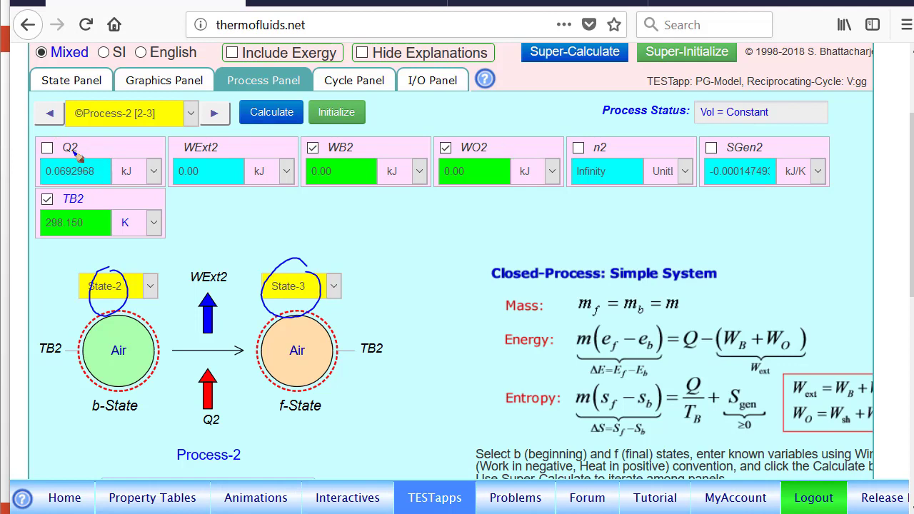
{"action": "mouse_move", "coordinate": [732, 131]}
{"action": "left_mouse_down"}
{"action": "mouse_move", "coordinate": [684, 150]}
{"action": "mouse_move", "coordinate": [706, 200]}
{"action": "mouse_move", "coordinate": [780, 189]}
{"action": "mouse_move", "coordinate": [730, 136]}
{"action": "left_mouse_up"}
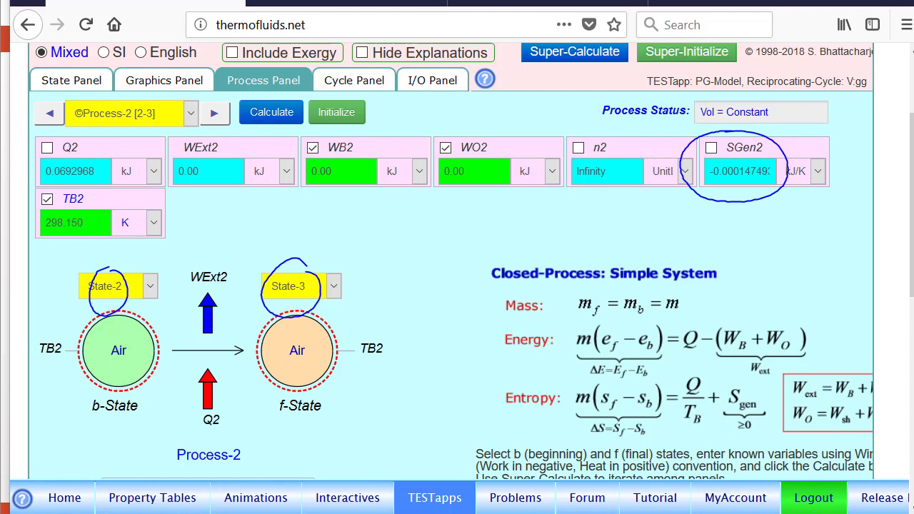
{"action": "key", "text": "Escape"}
- Change Process-2's boundary temperature TB2 from 298.150 to 1000 K, recalculate, and advance to Process-3
{"action": "left_click", "coordinate": [86, 201]}
{"action": "left_click", "coordinate": [89, 203]}
{"action": "key", "text": "BackSpace"}
{"action": "key", "text": "BackSpace"}
{"action": "key", "text": "BackSpace"}
{"action": "key", "text": "BackSpace"}
{"action": "key", "text": "BackSpace"}
{"action": "key", "text": "BackSpace"}
{"action": "key", "text": "BackSpace"}
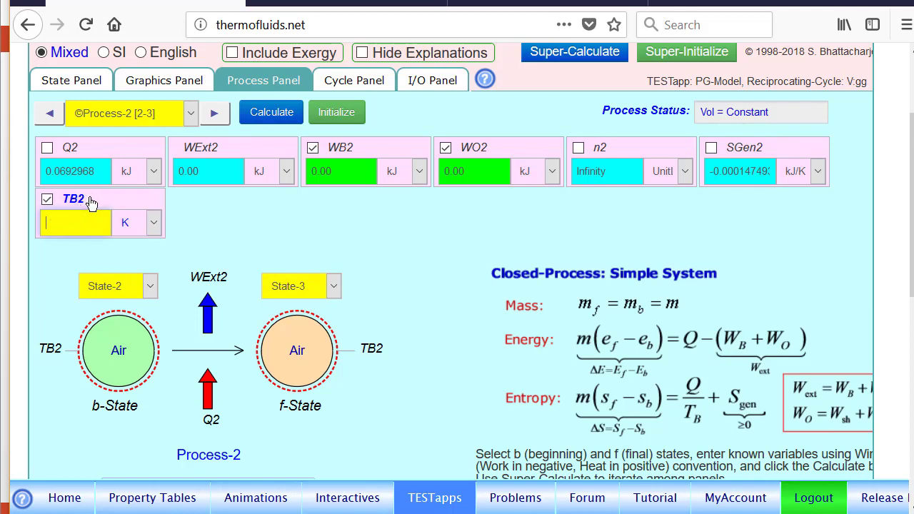
{"action": "type", "text": "1000"}
{"action": "key", "text": "Return"}
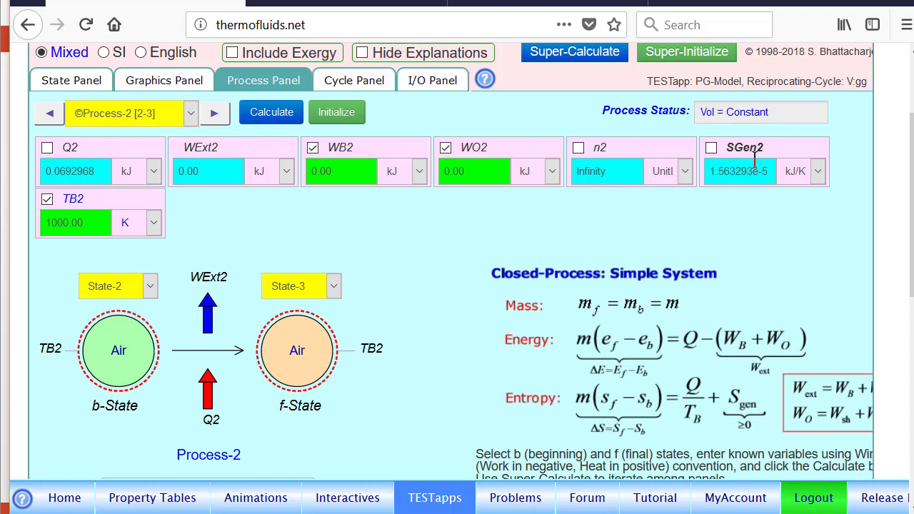
{"action": "left_click", "coordinate": [216, 114]}
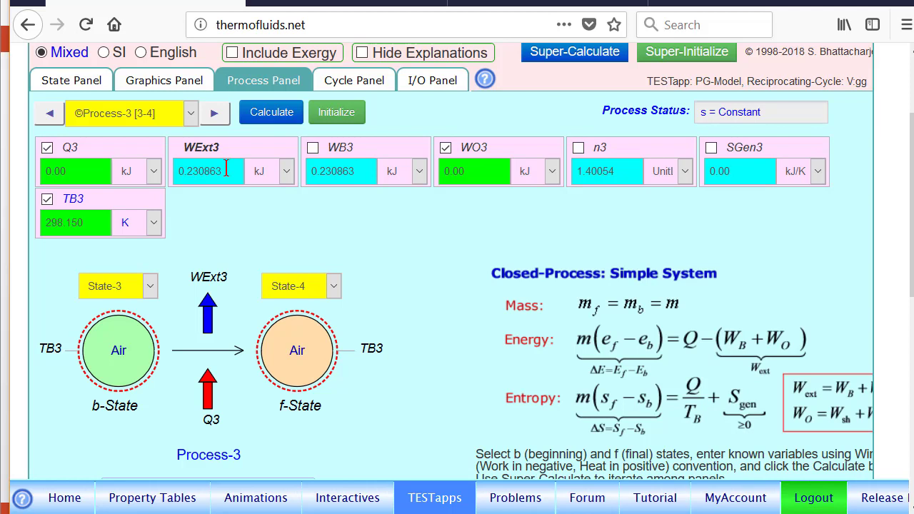
- Advance to Process-4, State-4 back to State-1 at constant volume with Q4 = -0.0275536 kJ
{"action": "left_click", "coordinate": [212, 114]}
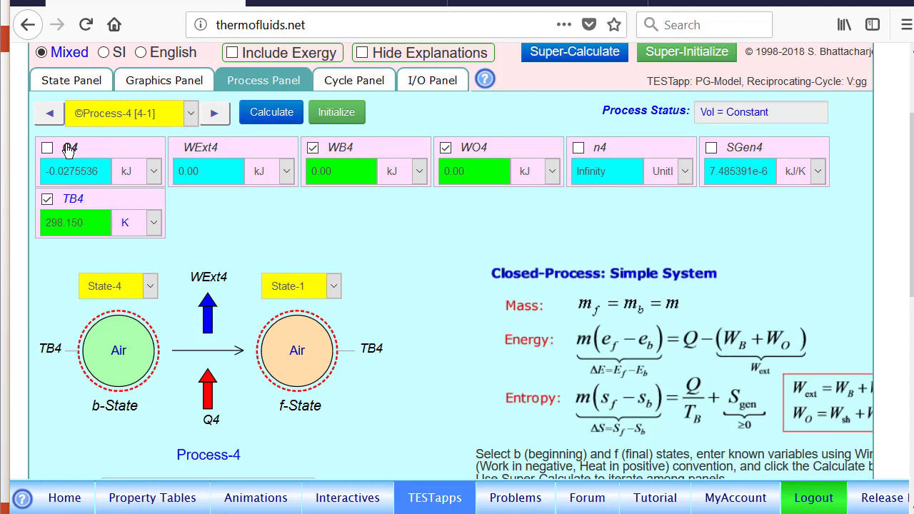
- Show the cycle results and mark the Complete status, TMax1 of 900 K and pMax1 of 3070.10 kPa
{"action": "left_click", "coordinate": [366, 82]}
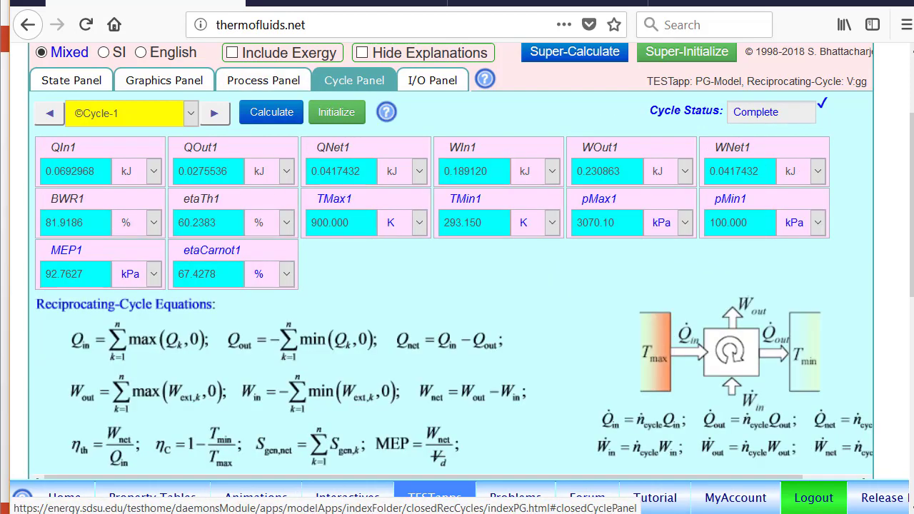
{"action": "mouse_move", "coordinate": [829, 83]}
{"action": "left_mouse_down"}
{"action": "mouse_move", "coordinate": [791, 82]}
{"action": "mouse_move", "coordinate": [698, 110]}
{"action": "mouse_move", "coordinate": [769, 145]}
{"action": "mouse_move", "coordinate": [835, 105]}
{"action": "left_mouse_up"}
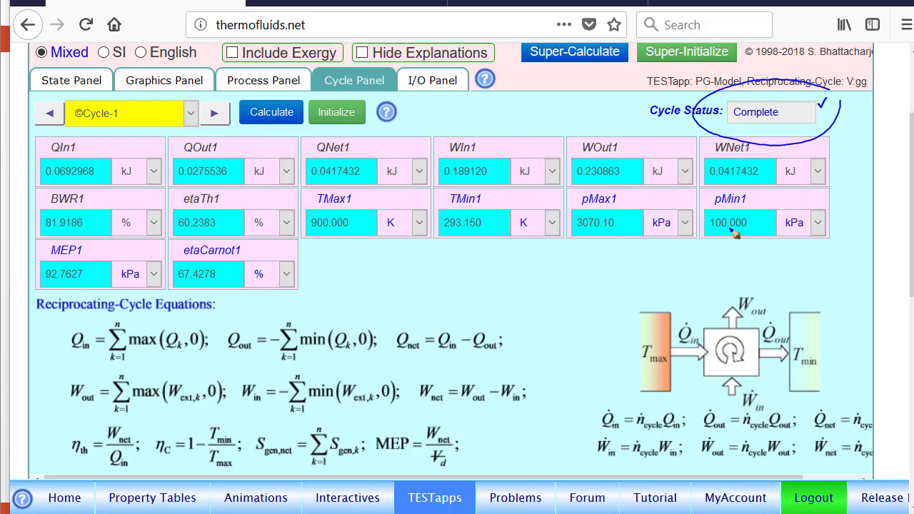
{"action": "mouse_move", "coordinate": [333, 189]}
{"action": "left_mouse_down"}
{"action": "mouse_move", "coordinate": [361, 190]}
{"action": "mouse_move", "coordinate": [302, 197]}
{"action": "left_mouse_up"}
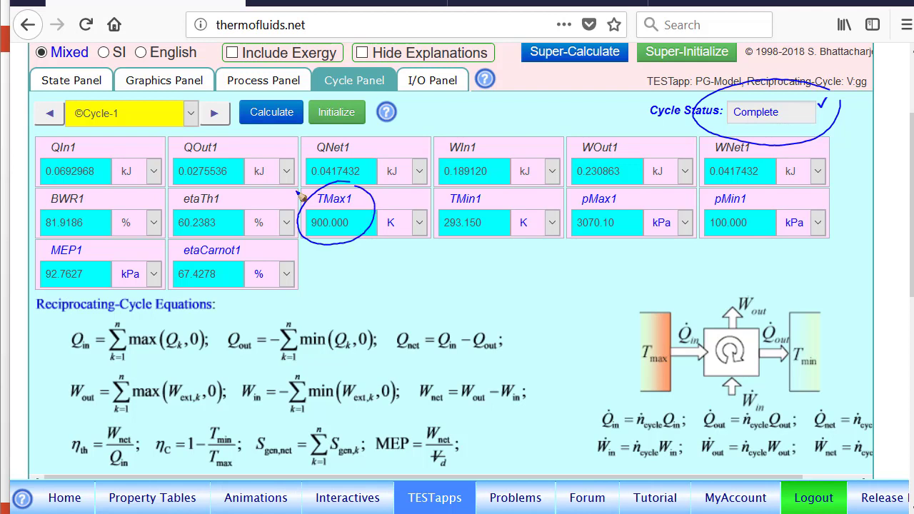
{"action": "mouse_move", "coordinate": [613, 189]}
{"action": "left_mouse_down"}
{"action": "mouse_move", "coordinate": [562, 242]}
{"action": "mouse_move", "coordinate": [634, 202]}
{"action": "left_mouse_up"}
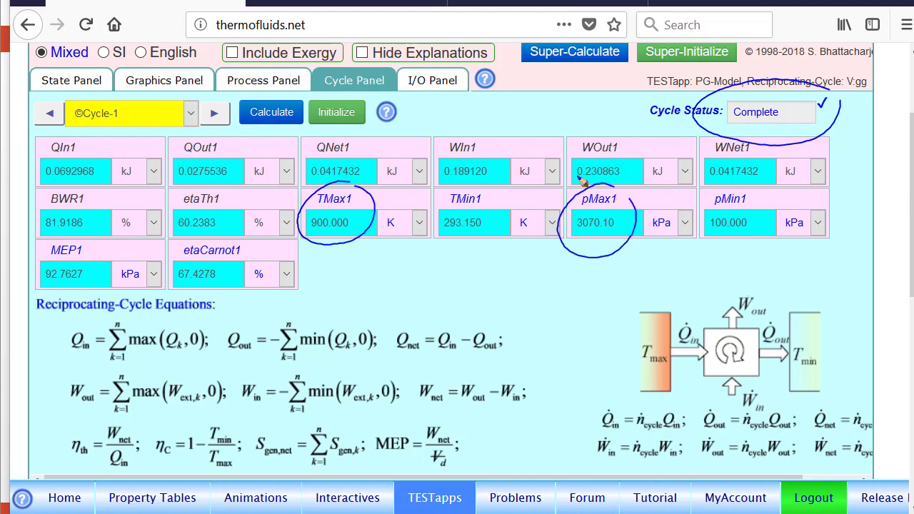
- Circle efficiency 60.2383%, MEP 92.7627 kPa and net work 0.0417432 kJ, underlining the net work value
{"action": "mouse_move", "coordinate": [190, 187]}
{"action": "left_mouse_down"}
{"action": "mouse_move", "coordinate": [190, 252]}
{"action": "mouse_move", "coordinate": [224, 194]}
{"action": "mouse_move", "coordinate": [191, 187]}
{"action": "left_mouse_up"}
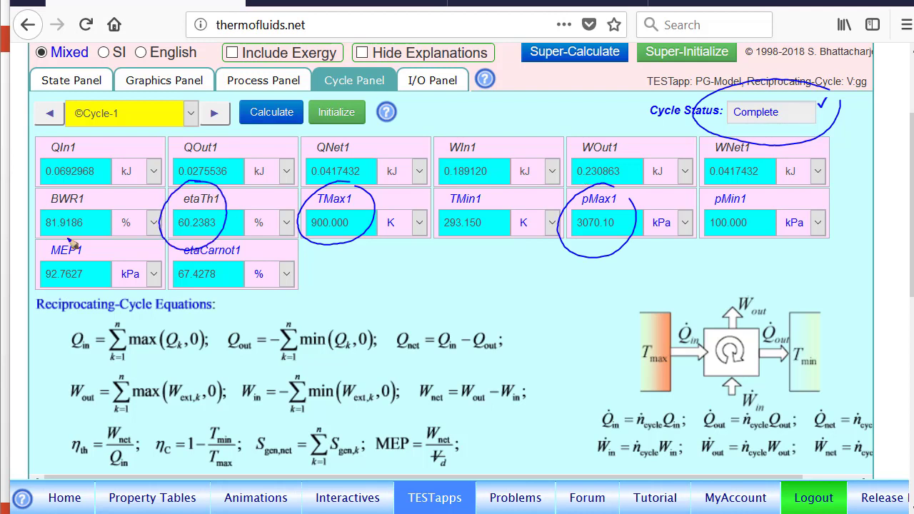
{"action": "mouse_move", "coordinate": [73, 242]}
{"action": "left_mouse_down"}
{"action": "mouse_move", "coordinate": [33, 286]}
{"action": "mouse_move", "coordinate": [62, 243]}
{"action": "left_mouse_up"}
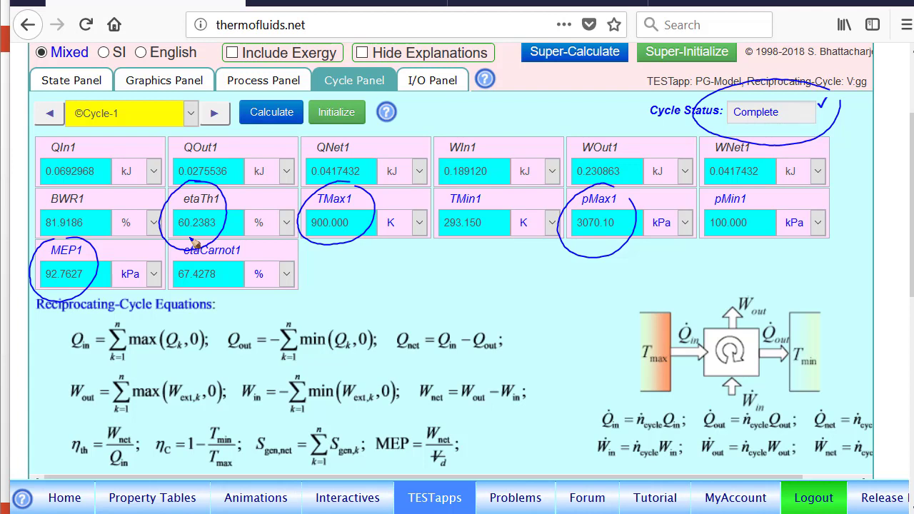
{"action": "mouse_move", "coordinate": [703, 140]}
{"action": "left_mouse_down"}
{"action": "mouse_move", "coordinate": [686, 164]}
{"action": "mouse_move", "coordinate": [739, 141]}
{"action": "mouse_move", "coordinate": [687, 163]}
{"action": "left_mouse_up"}
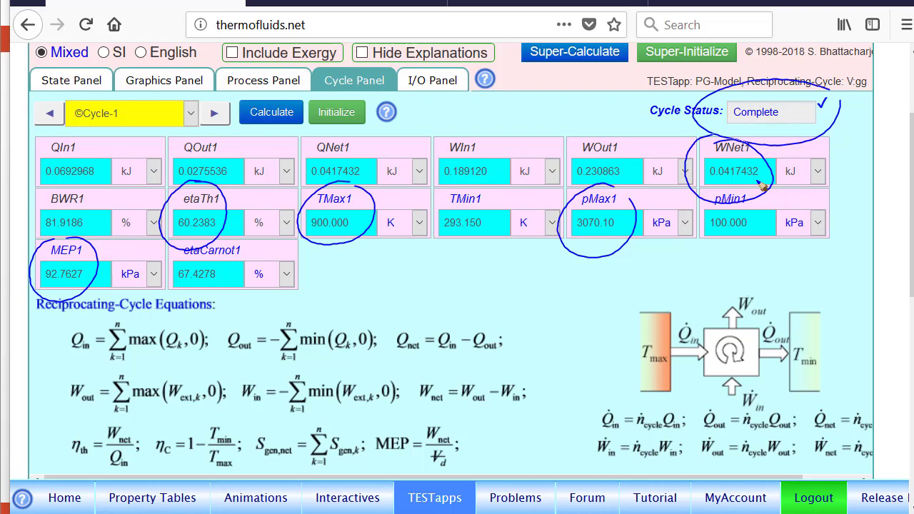
{"action": "left_click_drag", "start_coordinate": [762, 185], "coordinate": [723, 194]}
{"action": "left_click_drag", "start_coordinate": [182, 258], "coordinate": [224, 244]}
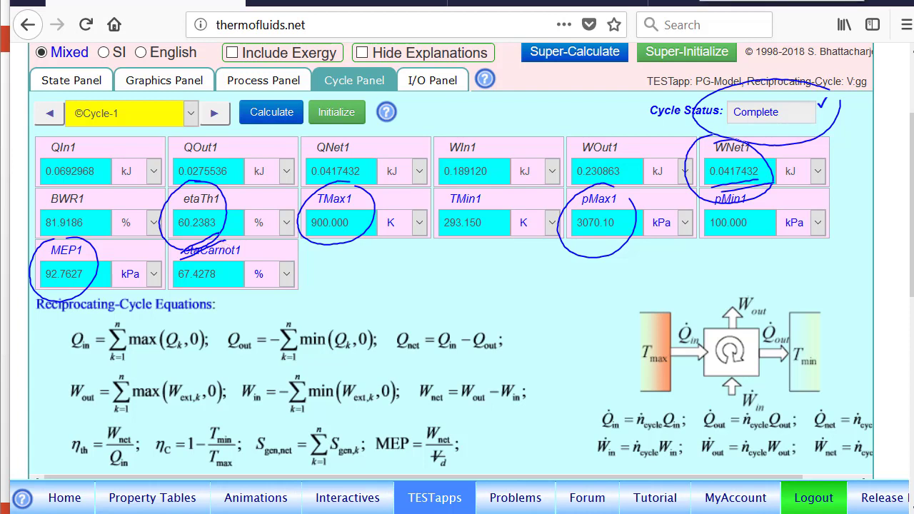
- Clear the ink, change Tmax from 900 to 1200 in the user codes, then Calculate and Super-Calculate
{"action": "key", "text": "Escape"}
{"action": "left_click", "coordinate": [431, 86]}
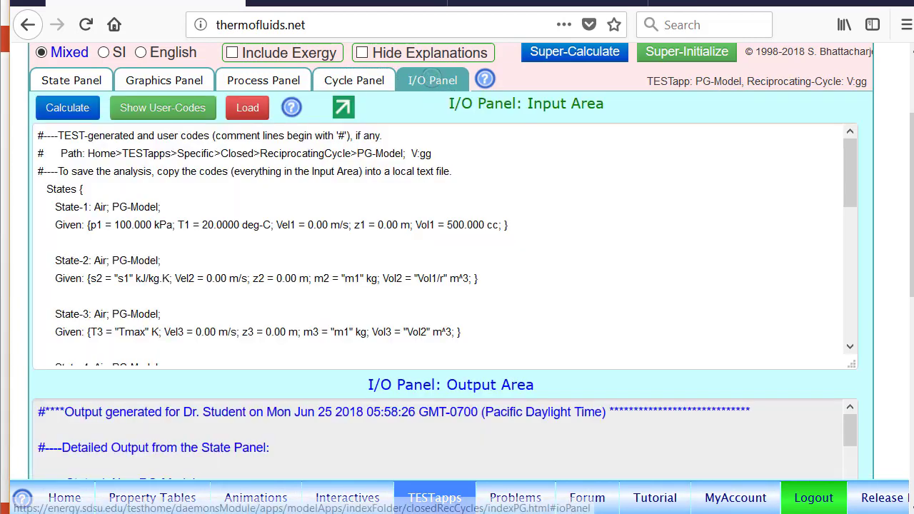
{"action": "left_click", "coordinate": [159, 111]}
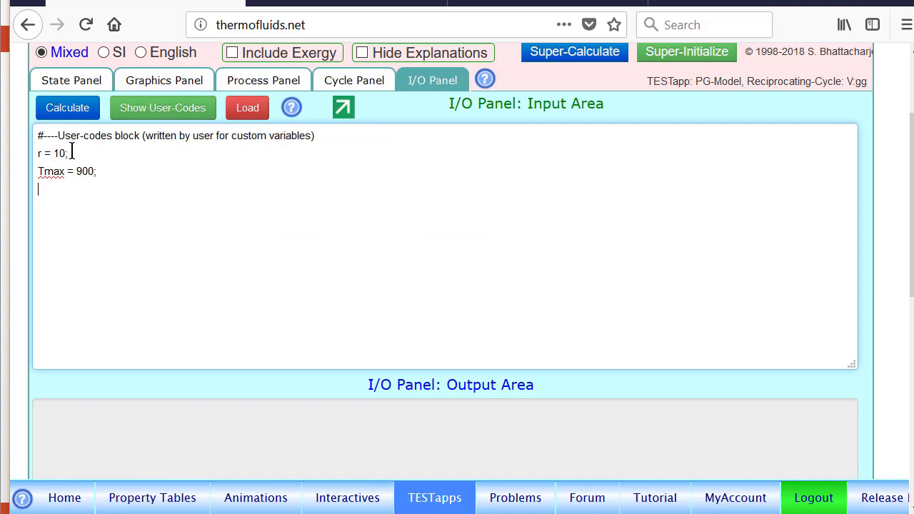
{"action": "left_click", "coordinate": [82, 171]}
{"action": "key", "text": "BackSpace"}
{"action": "type", "text": "12"}
{"action": "left_click", "coordinate": [72, 107]}
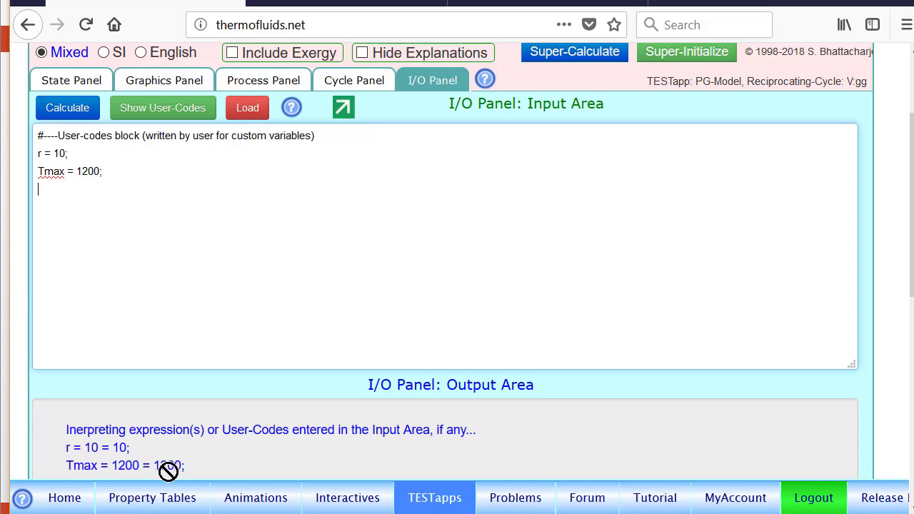
{"action": "left_click", "coordinate": [580, 57]}
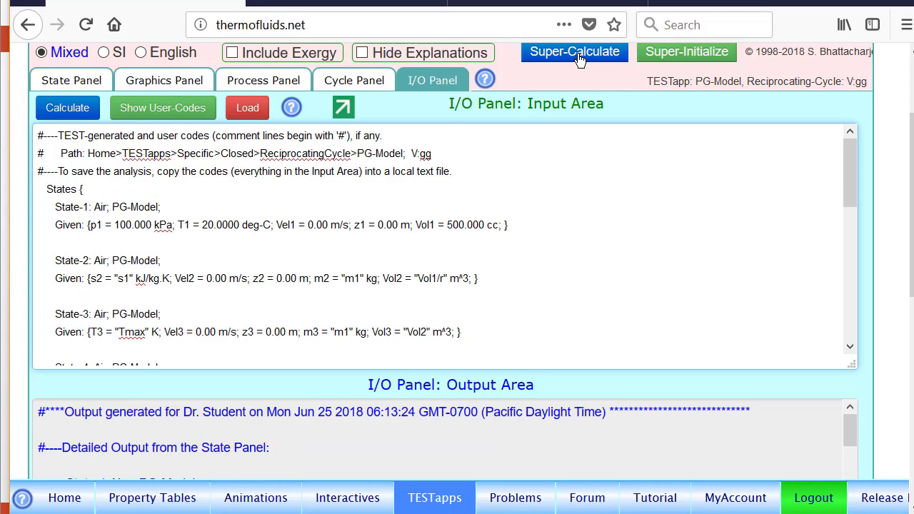
- Inspect the T-s diagram of the Tmax 1200 K cycle states, then return to the cycle results
{"action": "left_click", "coordinate": [178, 82]}
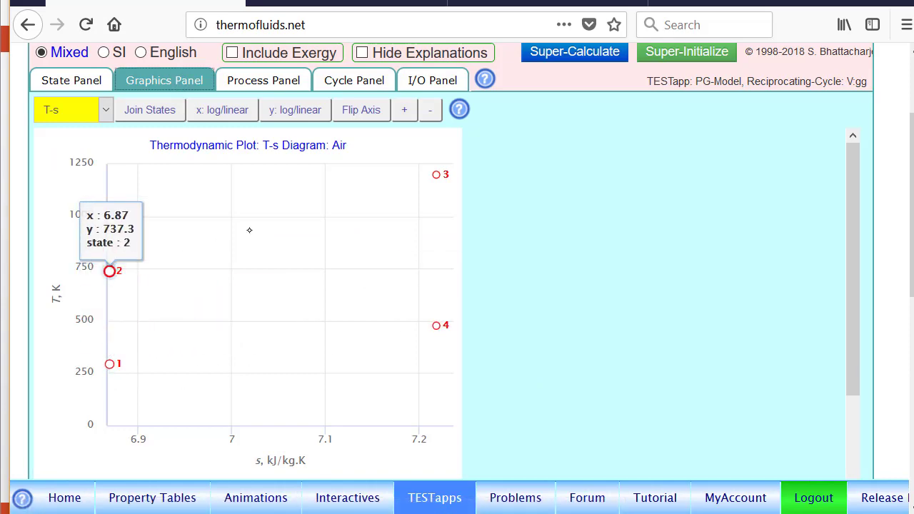
{"action": "mouse_move", "coordinate": [436, 325]}
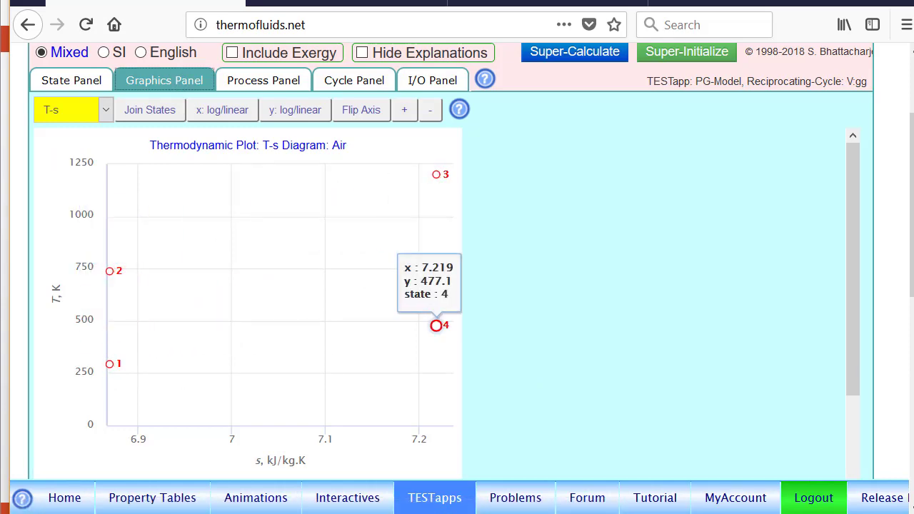
{"action": "left_click", "coordinate": [351, 85]}
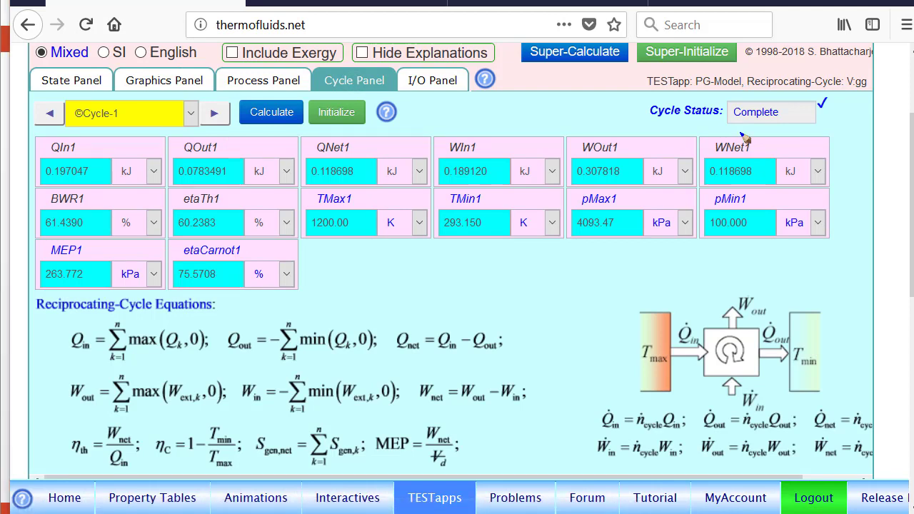
- Circle the new net work 0.118698 kJ, underline heat rejected 0.0783491, then clear the ink
{"action": "mouse_move", "coordinate": [739, 127]}
{"action": "left_mouse_down"}
{"action": "mouse_move", "coordinate": [703, 202]}
{"action": "mouse_move", "coordinate": [781, 180]}
{"action": "mouse_move", "coordinate": [739, 124]}
{"action": "left_mouse_up"}
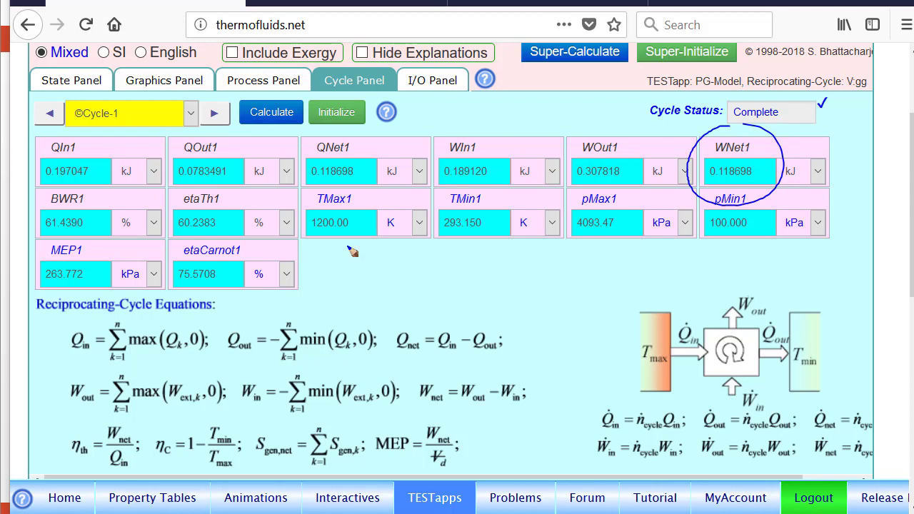
{"action": "mouse_move", "coordinate": [199, 178]}
{"action": "left_mouse_down"}
{"action": "mouse_move", "coordinate": [177, 182]}
{"action": "mouse_move", "coordinate": [239, 203]}
{"action": "mouse_move", "coordinate": [172, 195]}
{"action": "left_mouse_up"}
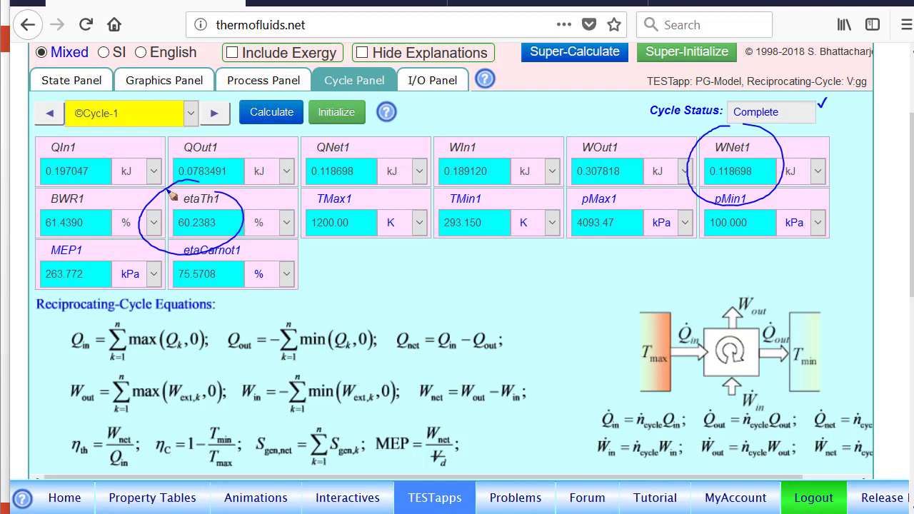
{"action": "key", "text": "Escape"}
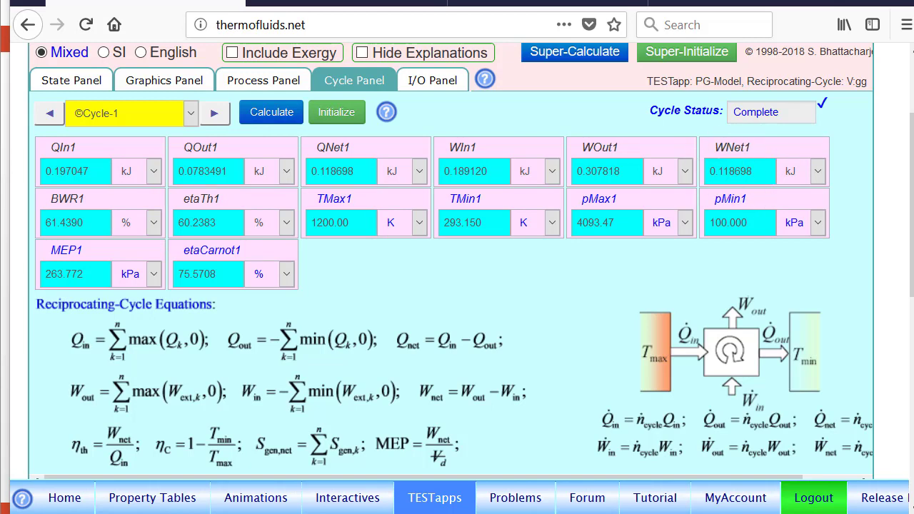
- Change compression ratio r from 10 to 12 in the user codes, Super-Calculate, and view the cycle results
{"action": "left_click", "coordinate": [431, 80]}
{"action": "left_click", "coordinate": [176, 109]}
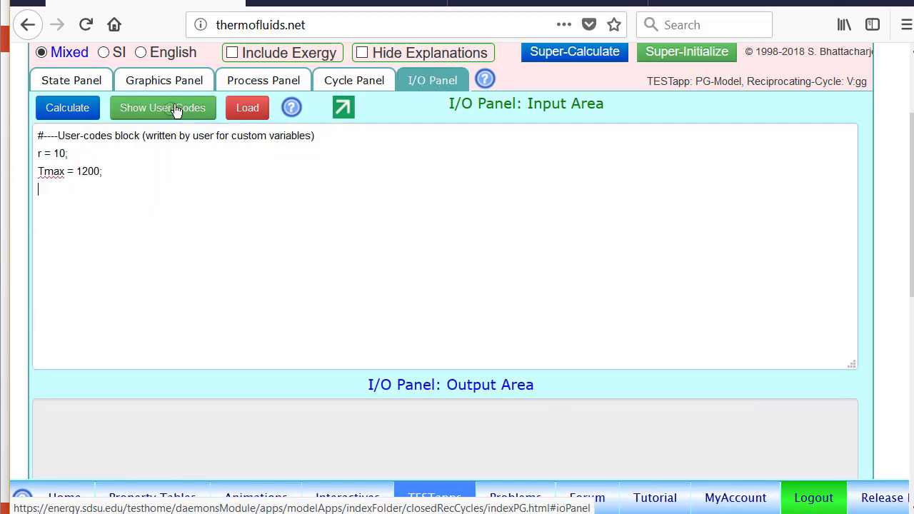
{"action": "left_click", "coordinate": [65, 153]}
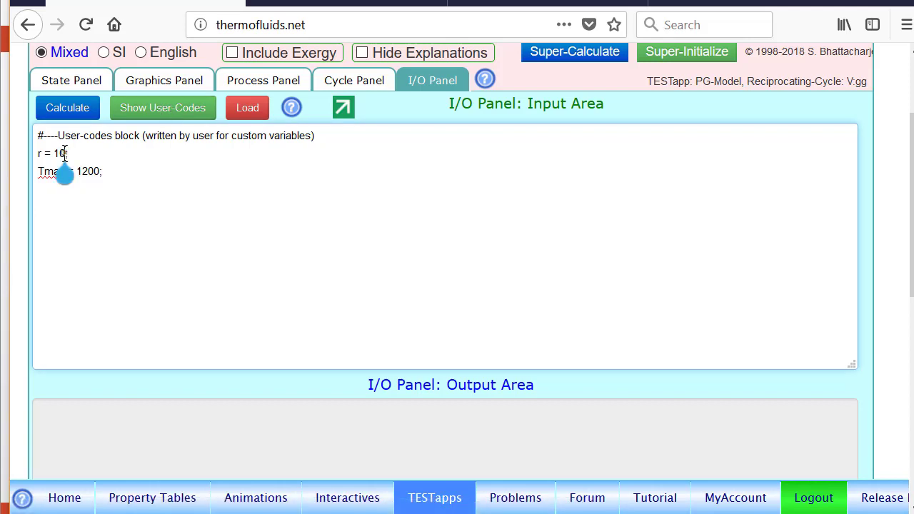
{"action": "key", "text": "BackSpace"}
{"action": "type", "text": "2"}
{"action": "left_click", "coordinate": [62, 111]}
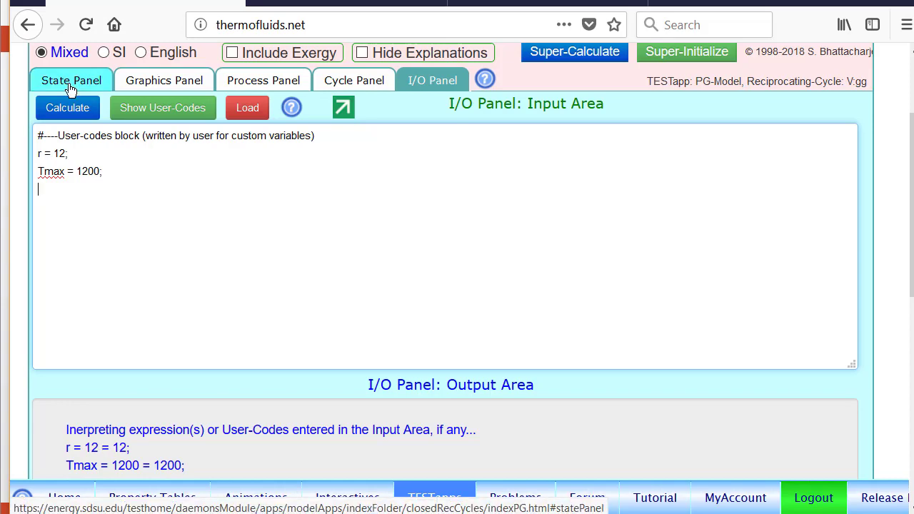
{"action": "left_click", "coordinate": [581, 56]}
{"action": "left_click", "coordinate": [350, 80]}
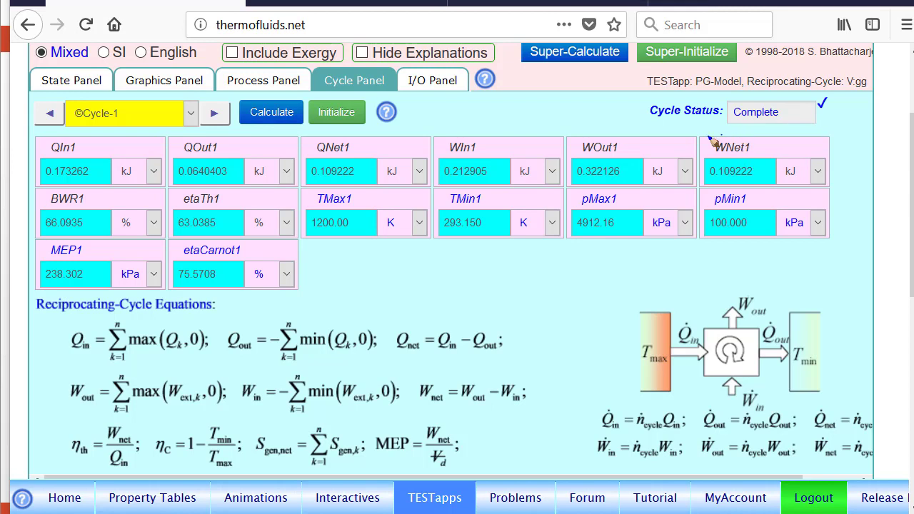
- Circle the r = 12 net work 0.109222 kJ and thermal efficiency 63.0385%
{"action": "mouse_move", "coordinate": [698, 148]}
{"action": "left_mouse_down"}
{"action": "mouse_move", "coordinate": [745, 150]}
{"action": "mouse_move", "coordinate": [705, 146]}
{"action": "left_mouse_up"}
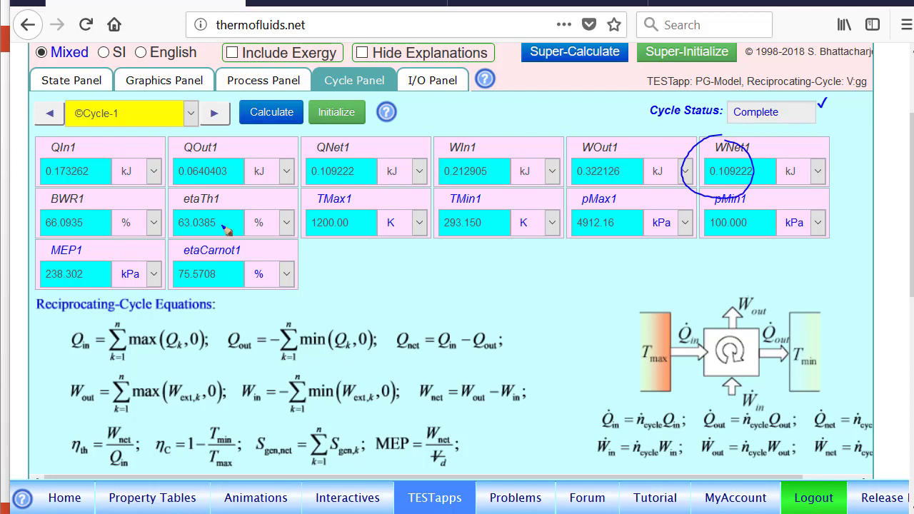
{"action": "mouse_move", "coordinate": [223, 196]}
{"action": "left_mouse_down"}
{"action": "mouse_move", "coordinate": [216, 258]}
{"action": "mouse_move", "coordinate": [225, 186]}
{"action": "left_mouse_up"}
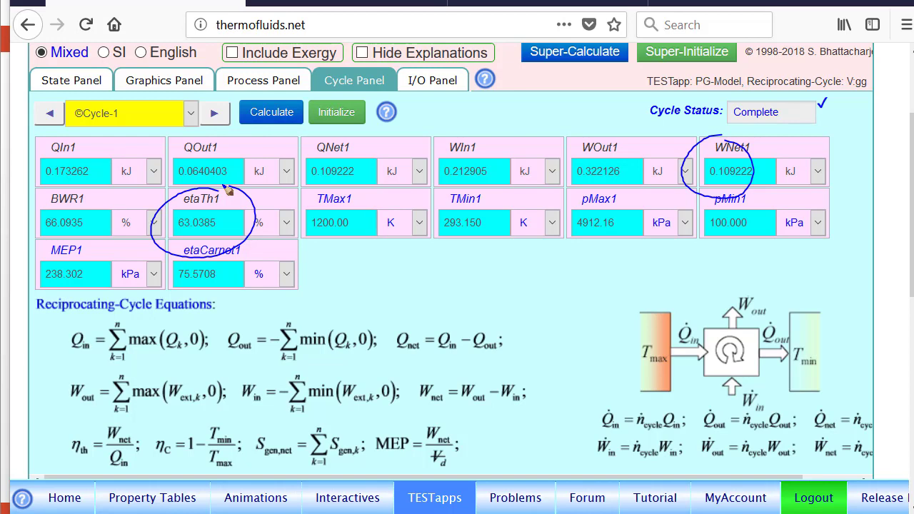
- Clear the ink and show the user-defined variables r and Tmax in the I/O Panel
{"action": "key", "text": "Escape"}
{"action": "left_click", "coordinate": [432, 80]}
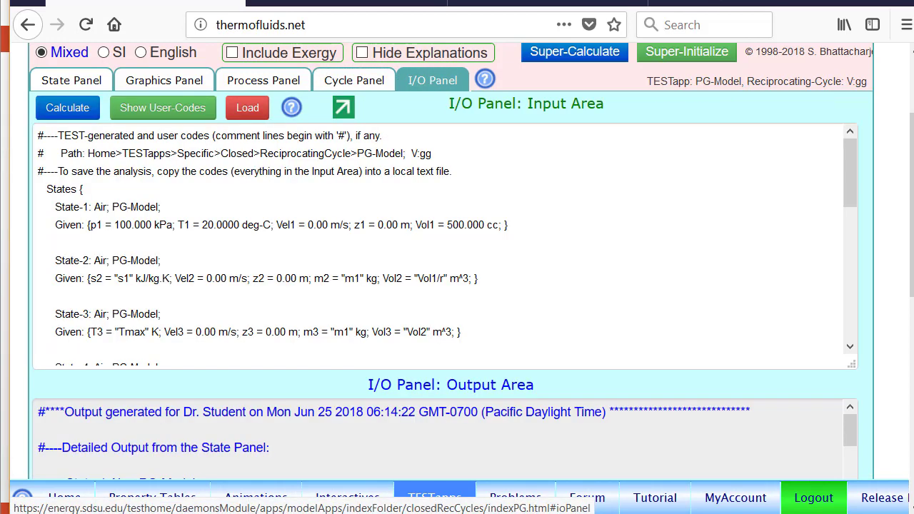
{"action": "left_click", "coordinate": [171, 110]}
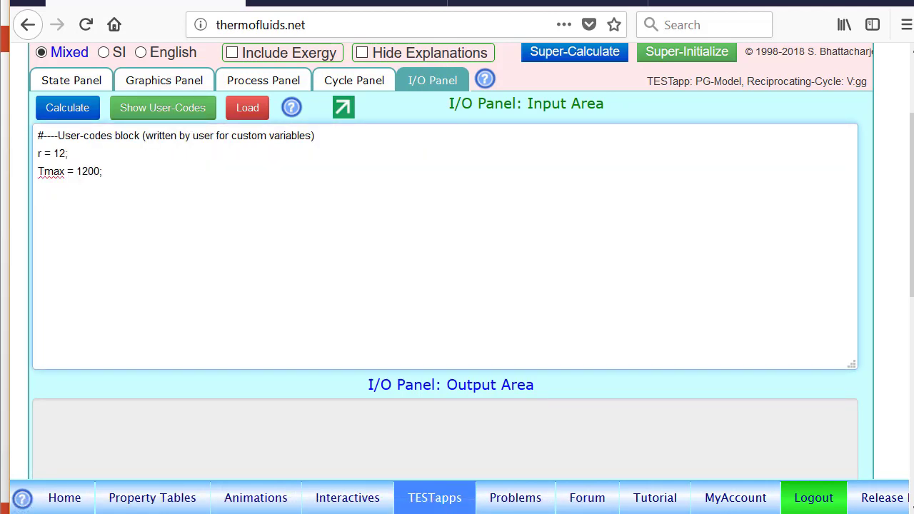
{"action": "left_click", "coordinate": [38, 189]}
- Switch to the State Panel and step back from State-4 to State-1 (100 kPa, 20 deg-C, 500 cc)
{"action": "left_click", "coordinate": [87, 72]}
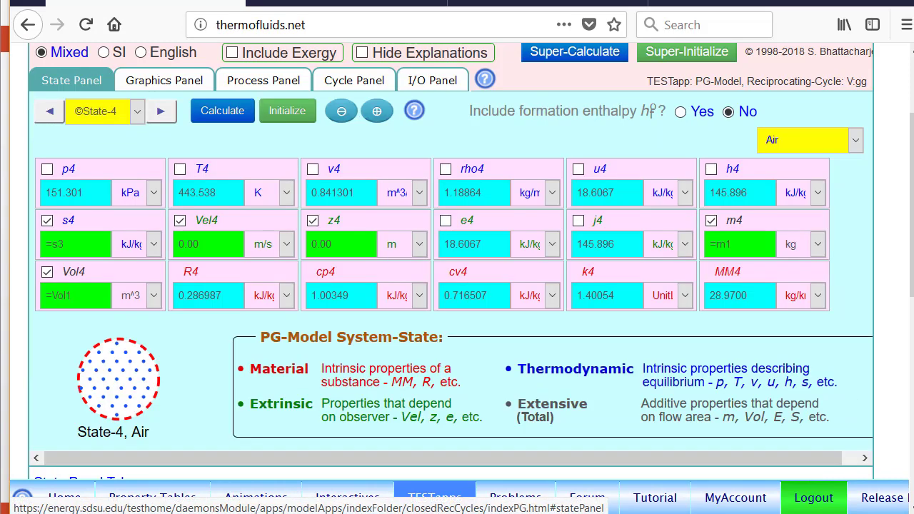
{"action": "left_click", "coordinate": [39, 101]}
{"action": "left_click", "coordinate": [39, 101]}
{"action": "left_click", "coordinate": [38, 104]}
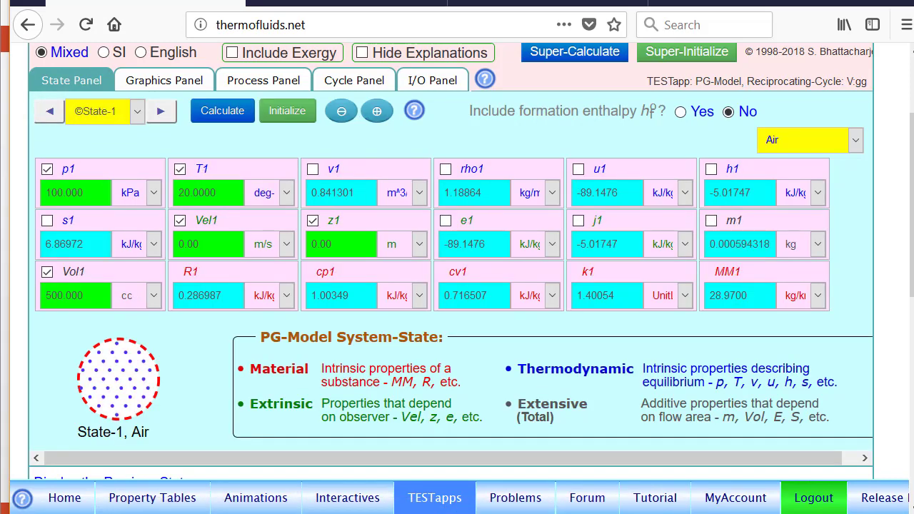